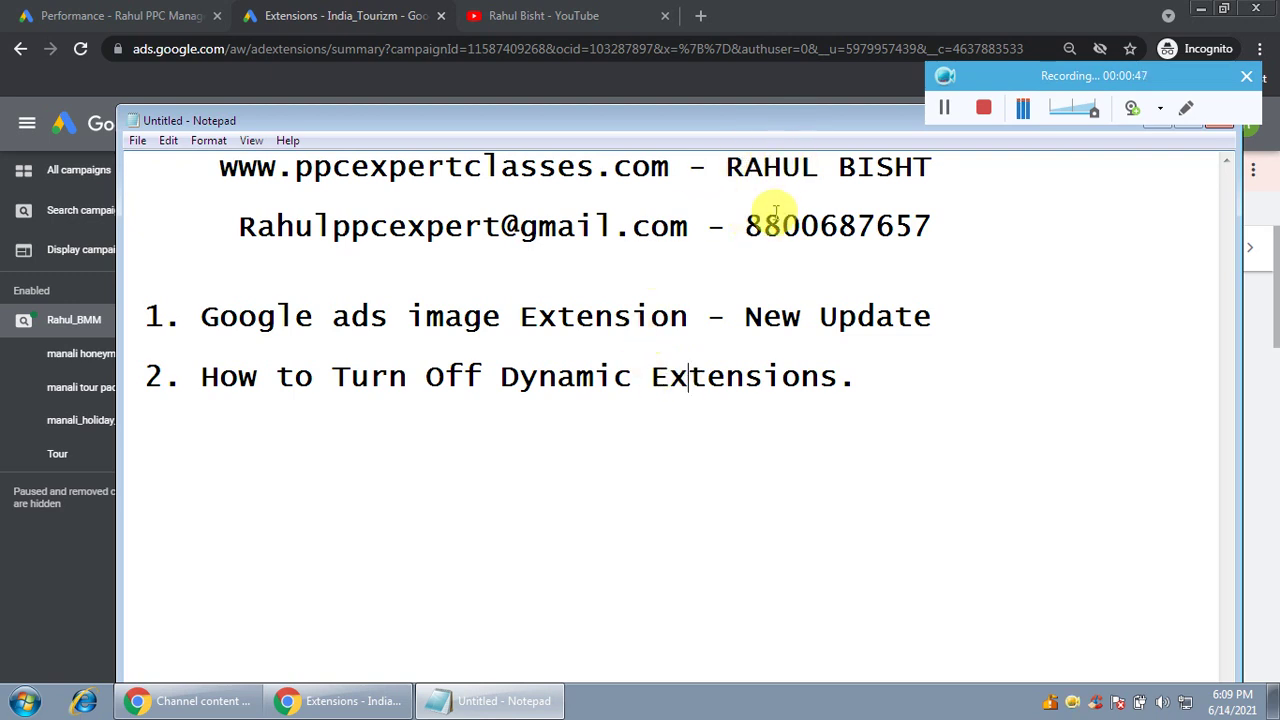
Step: Put the notes window away and open the automated extensions report for the enabled search campaign
drag(829, 126, 806, 190)
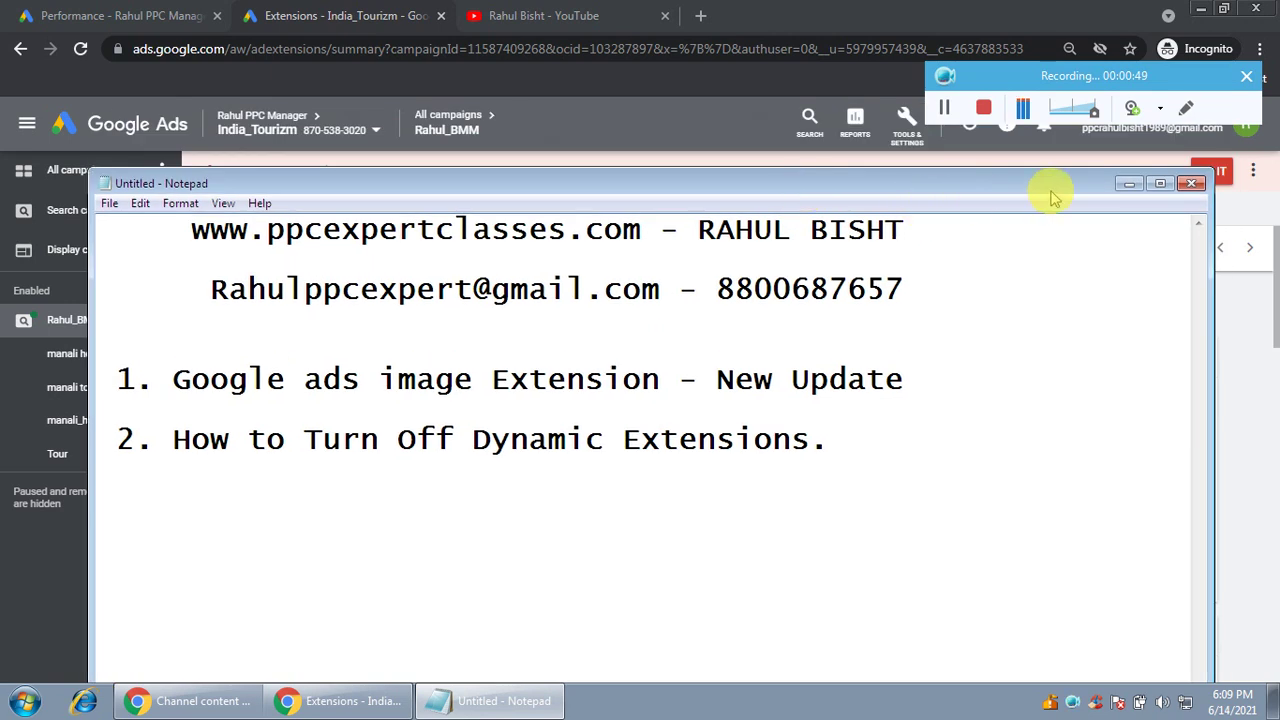
click(1130, 184)
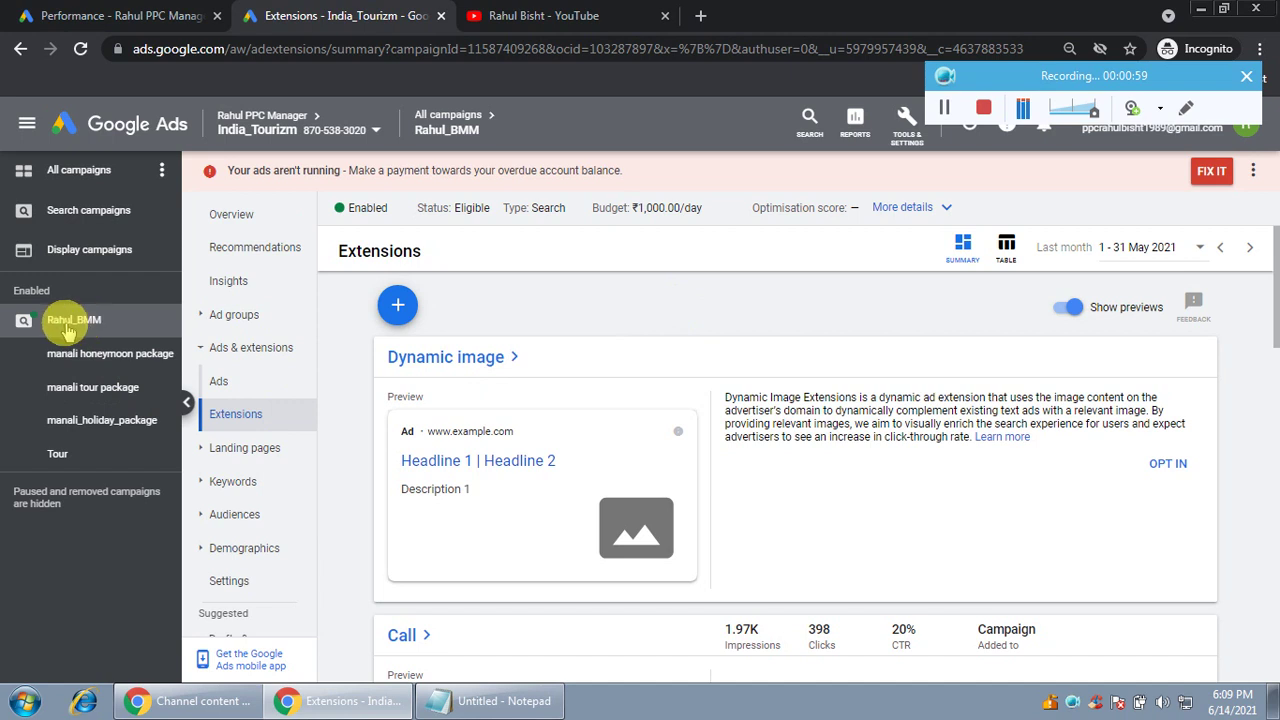
click(243, 422)
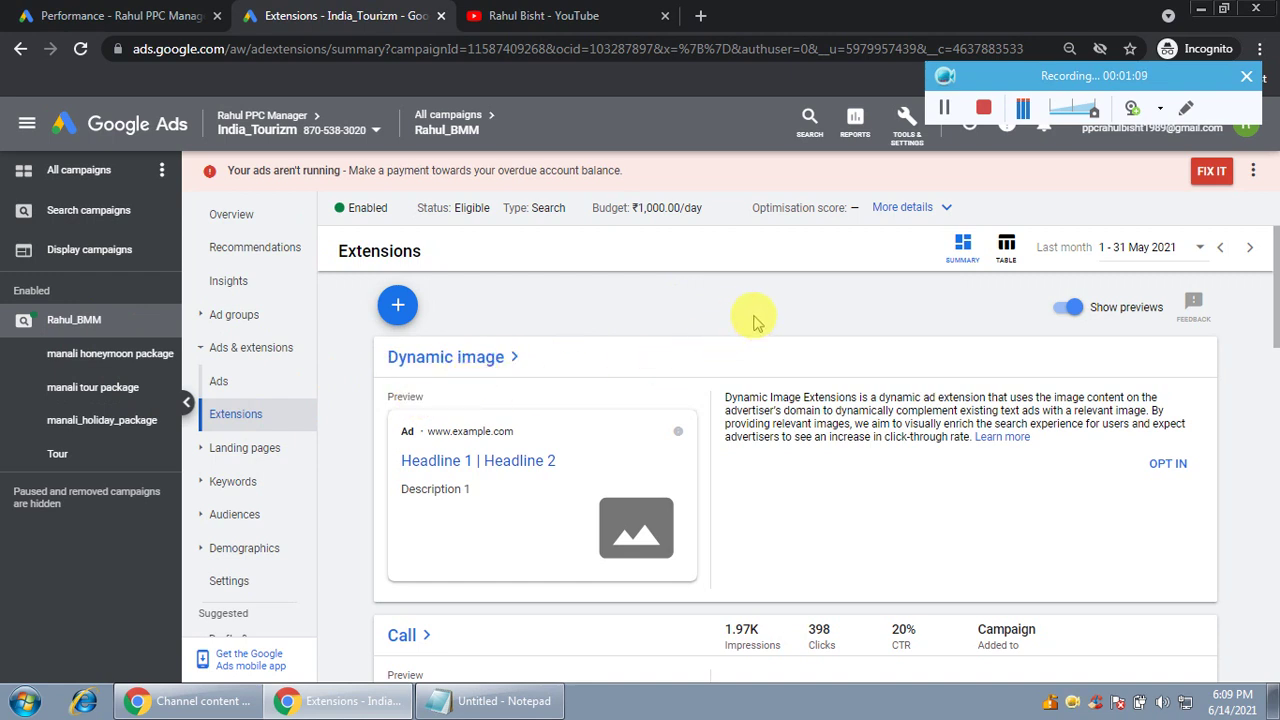
scroll(755, 320, down, 10)
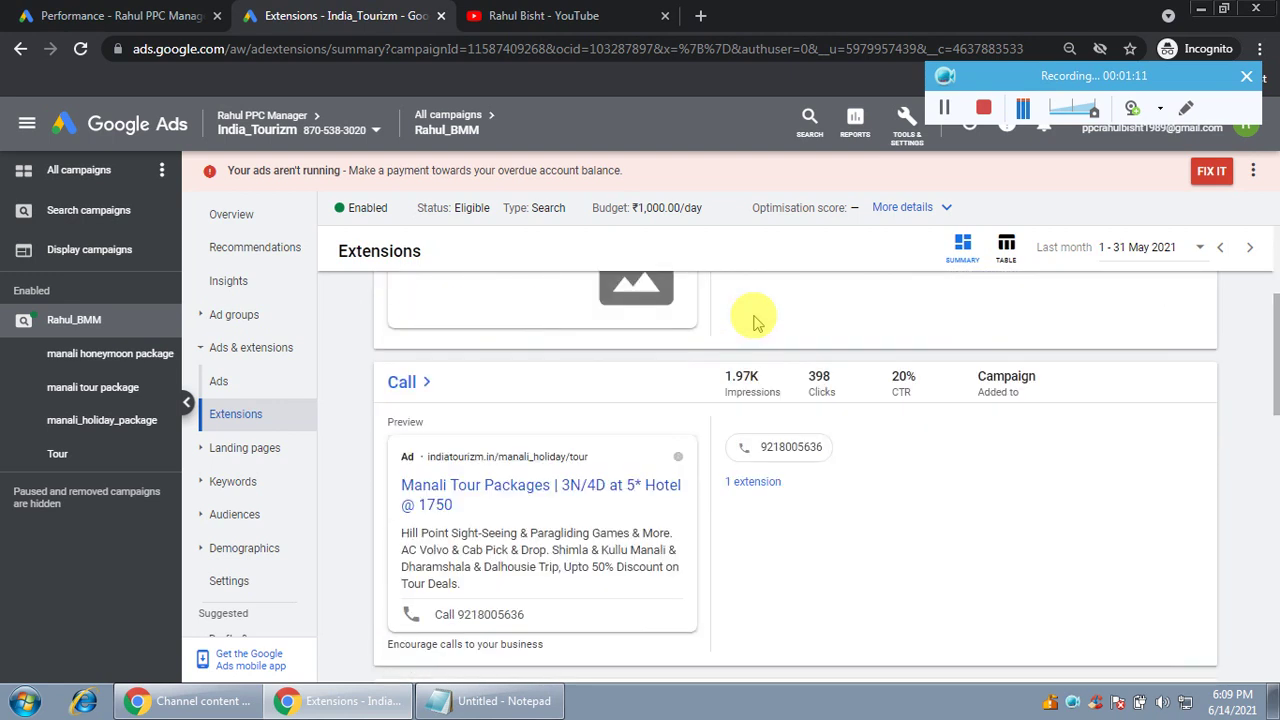
scroll(755, 320, down, 6)
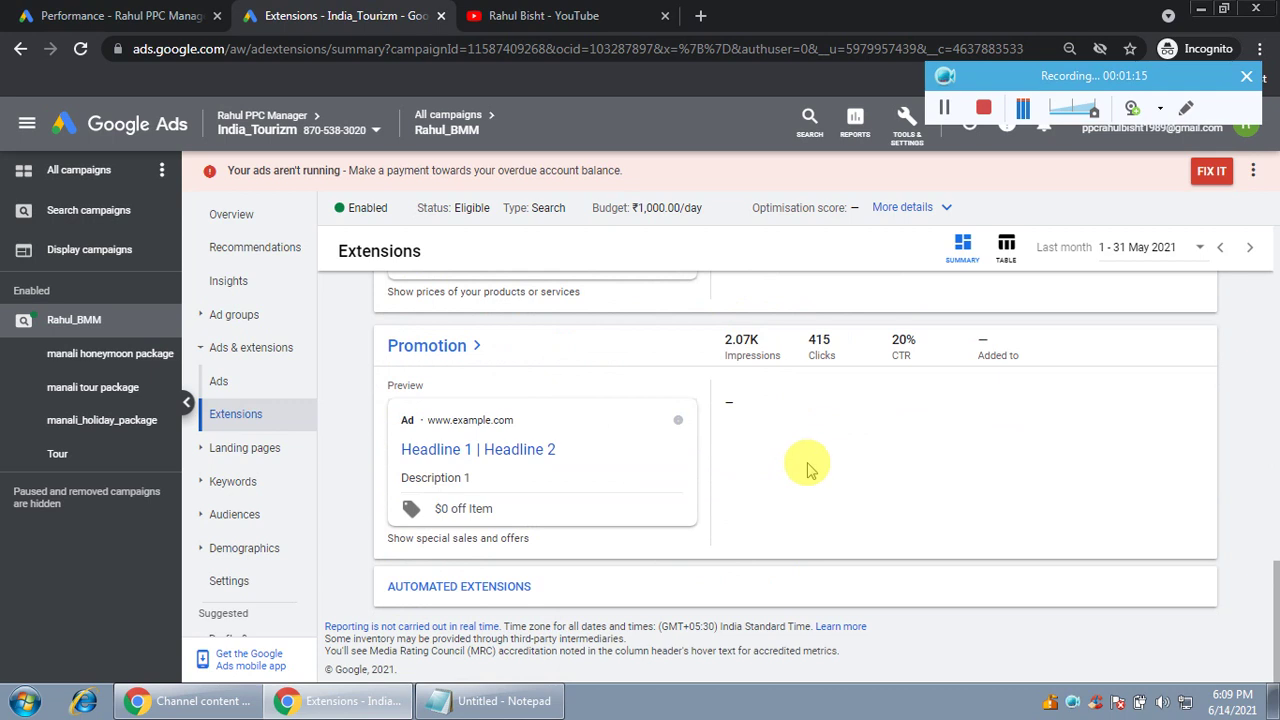
click(500, 590)
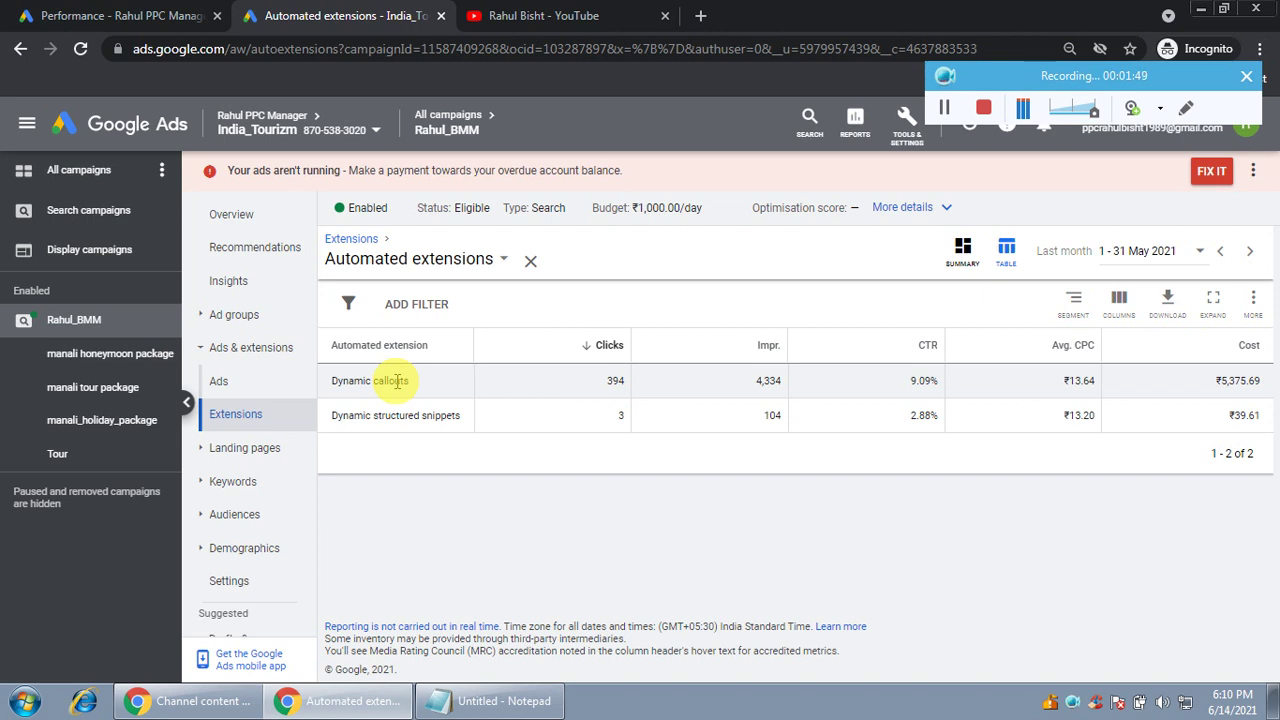
Step: Examine the dynamic callouts and dynamic structured snippets entries in the automated extensions report
double_click(352, 382)
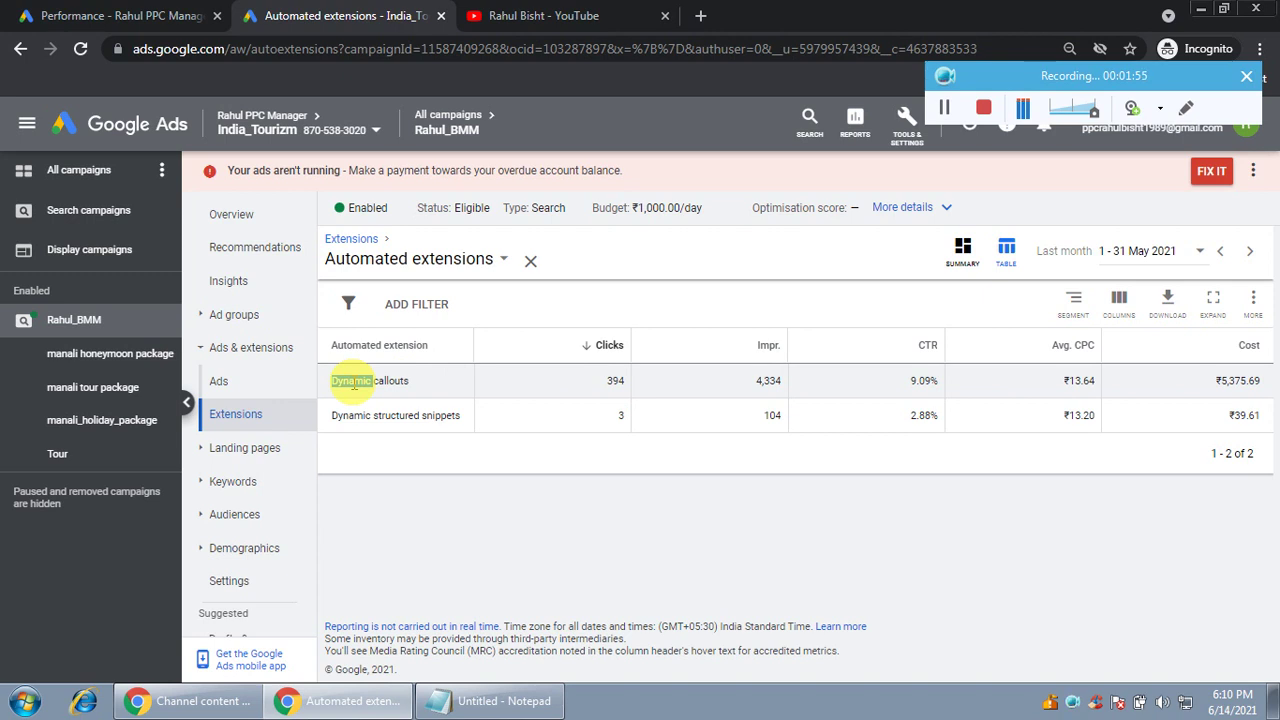
triple_click(403, 419)
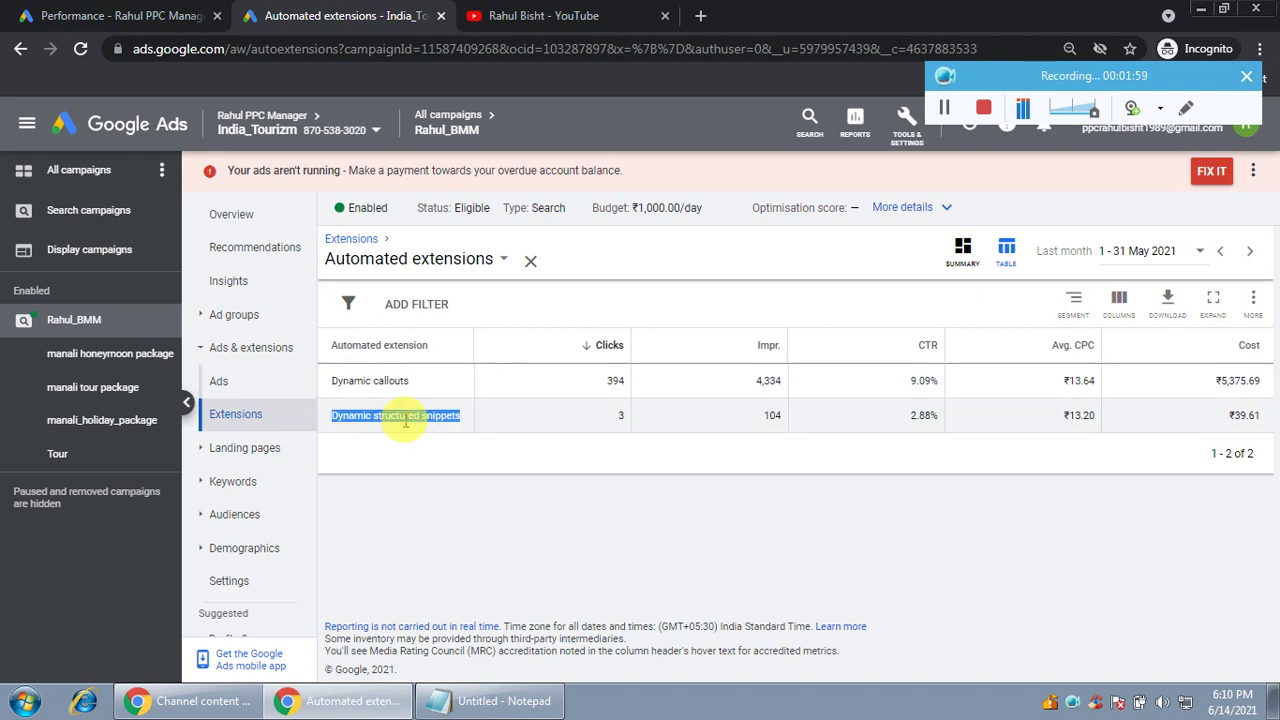
key(ctrl+plus)
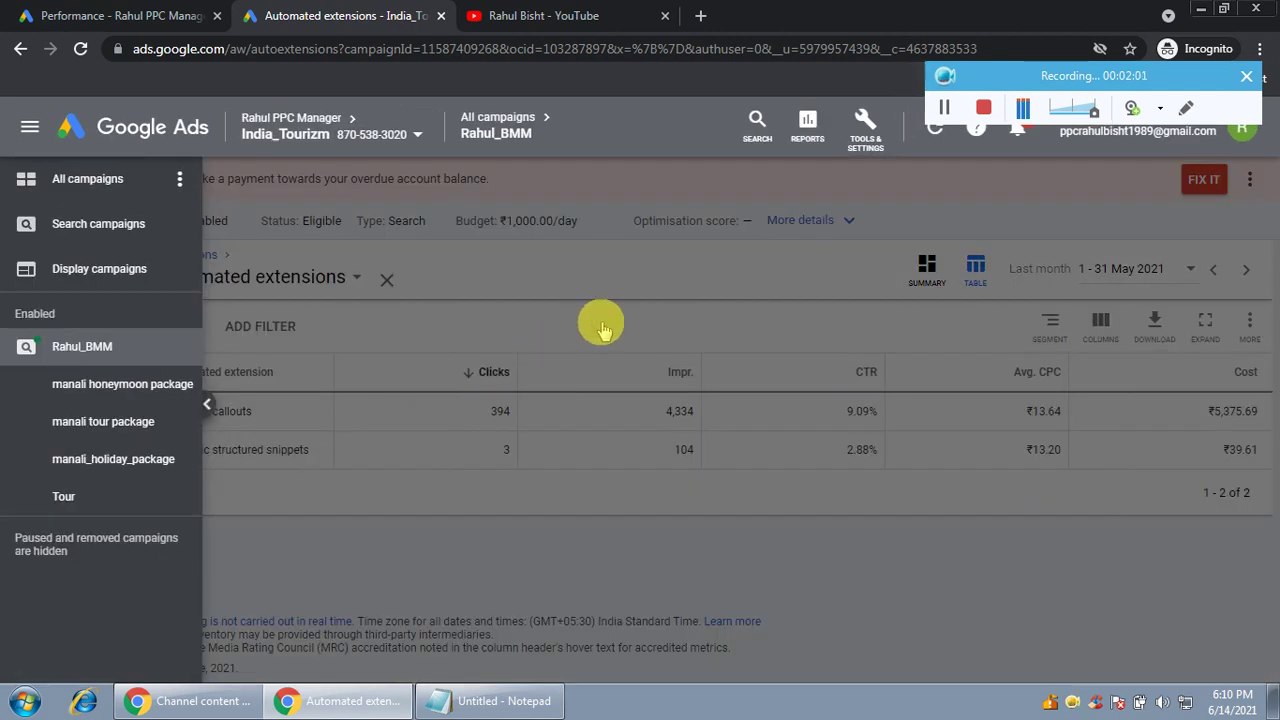
click(601, 325)
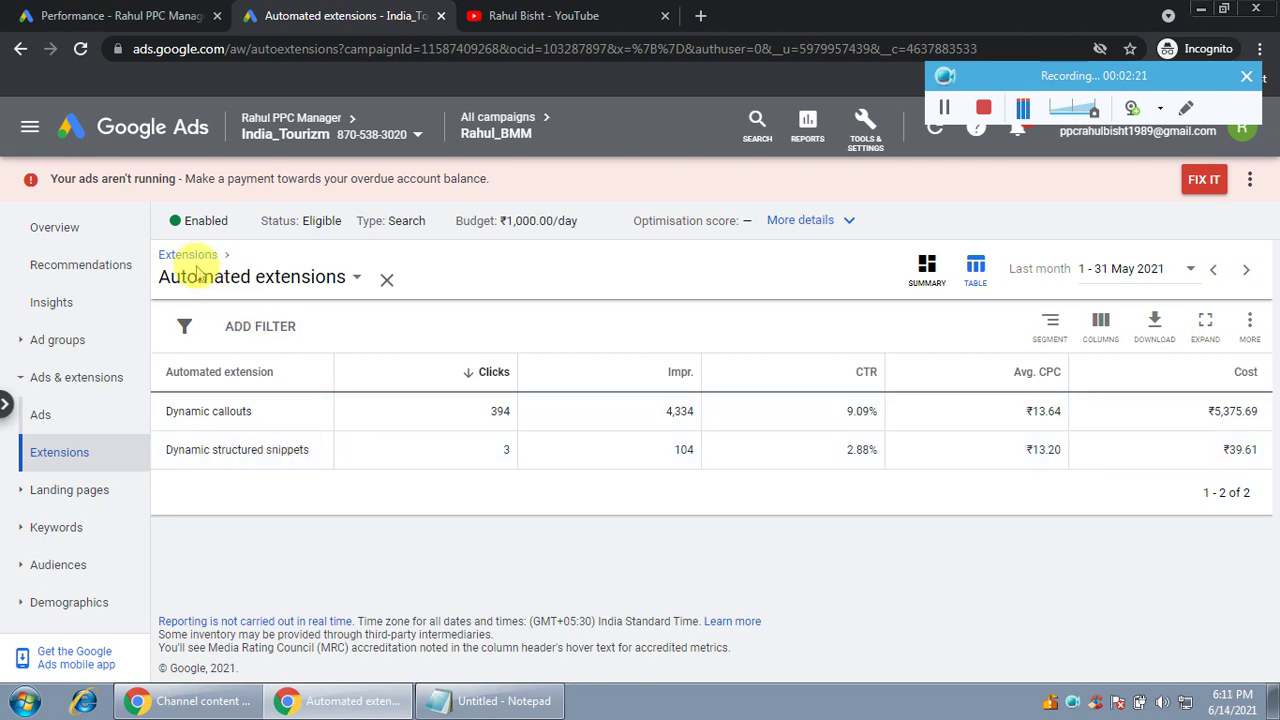
Step: Turn off dynamic callouts in the automated extensions' advanced settings, giving "Other reason" as the reason, and save
click(1249, 324)
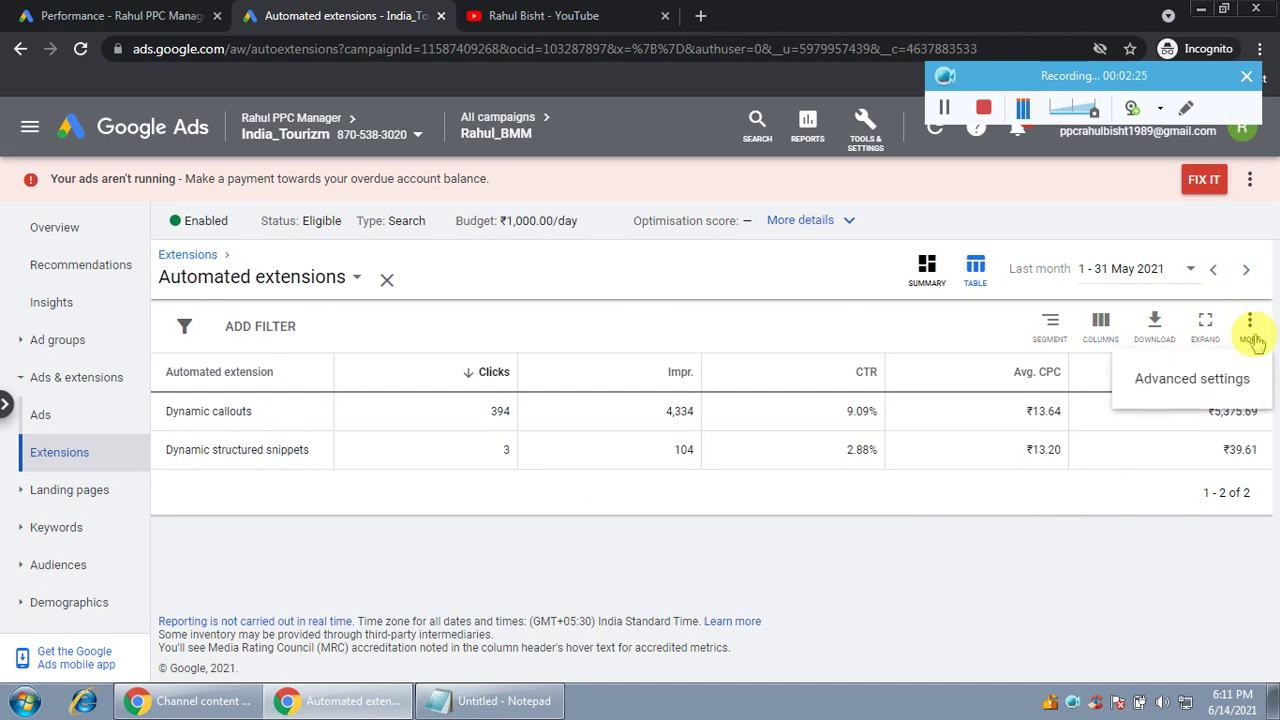
click(1215, 384)
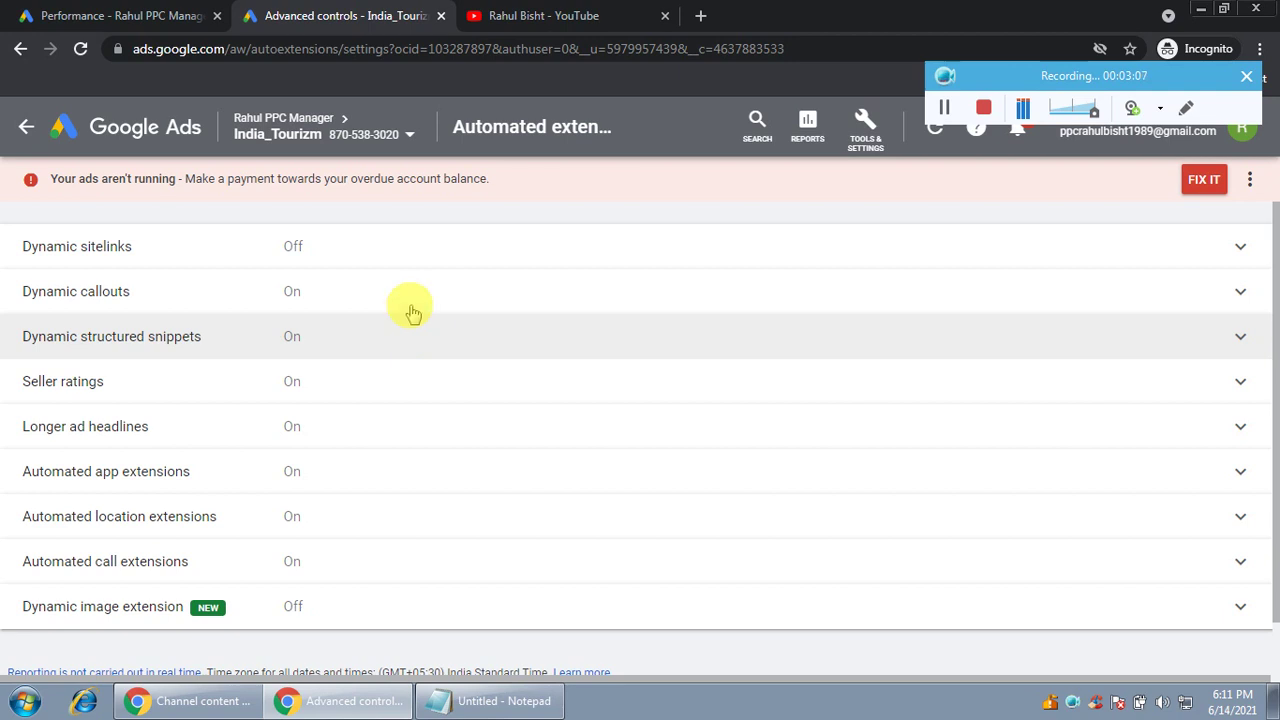
click(1240, 293)
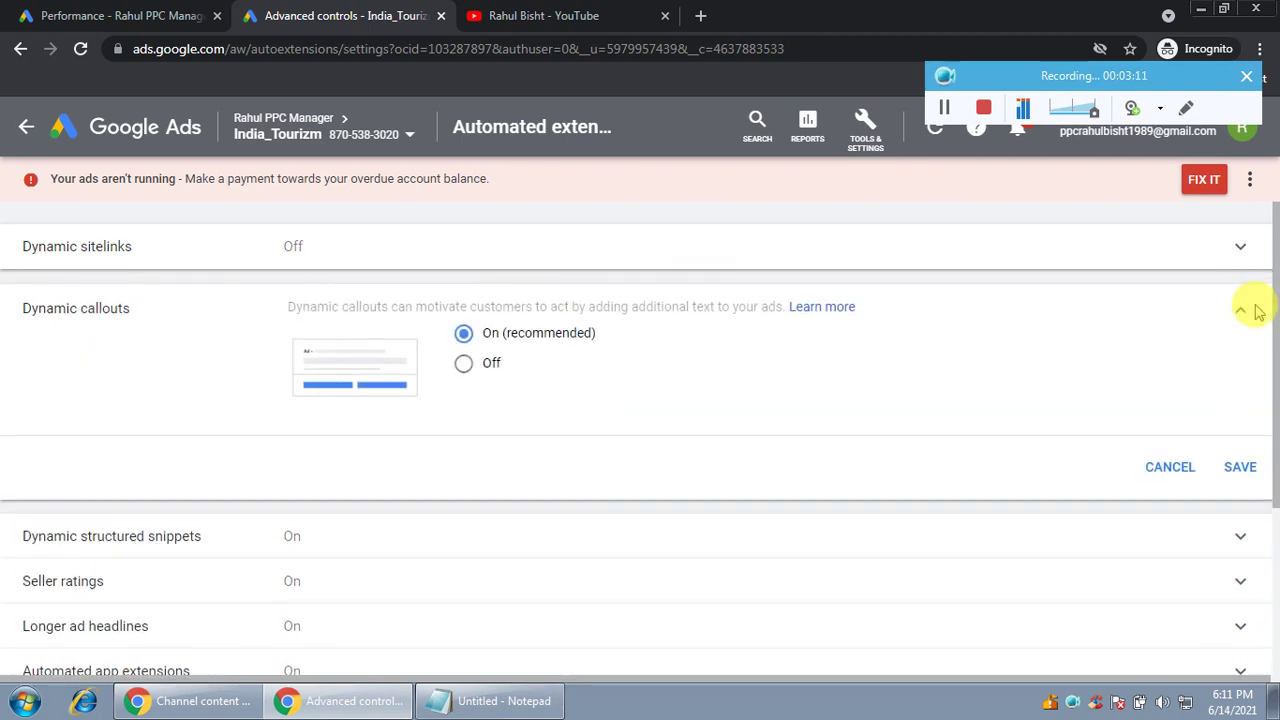
click(463, 365)
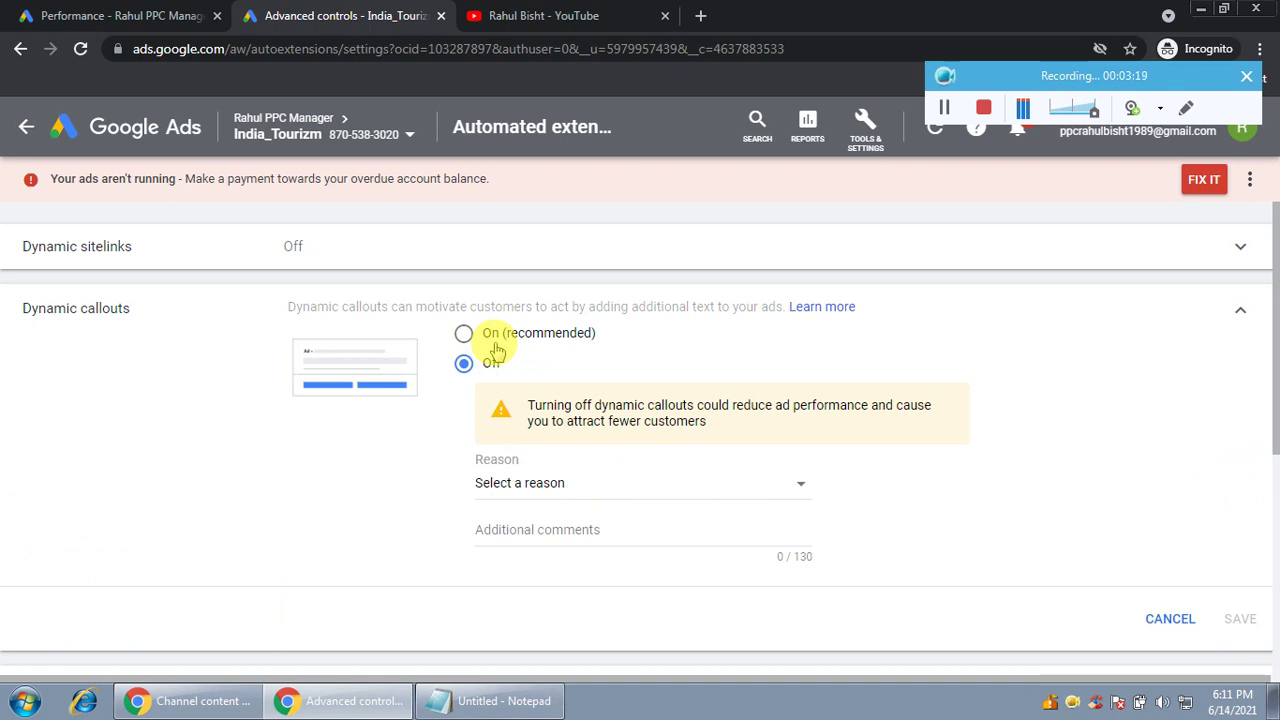
click(576, 484)
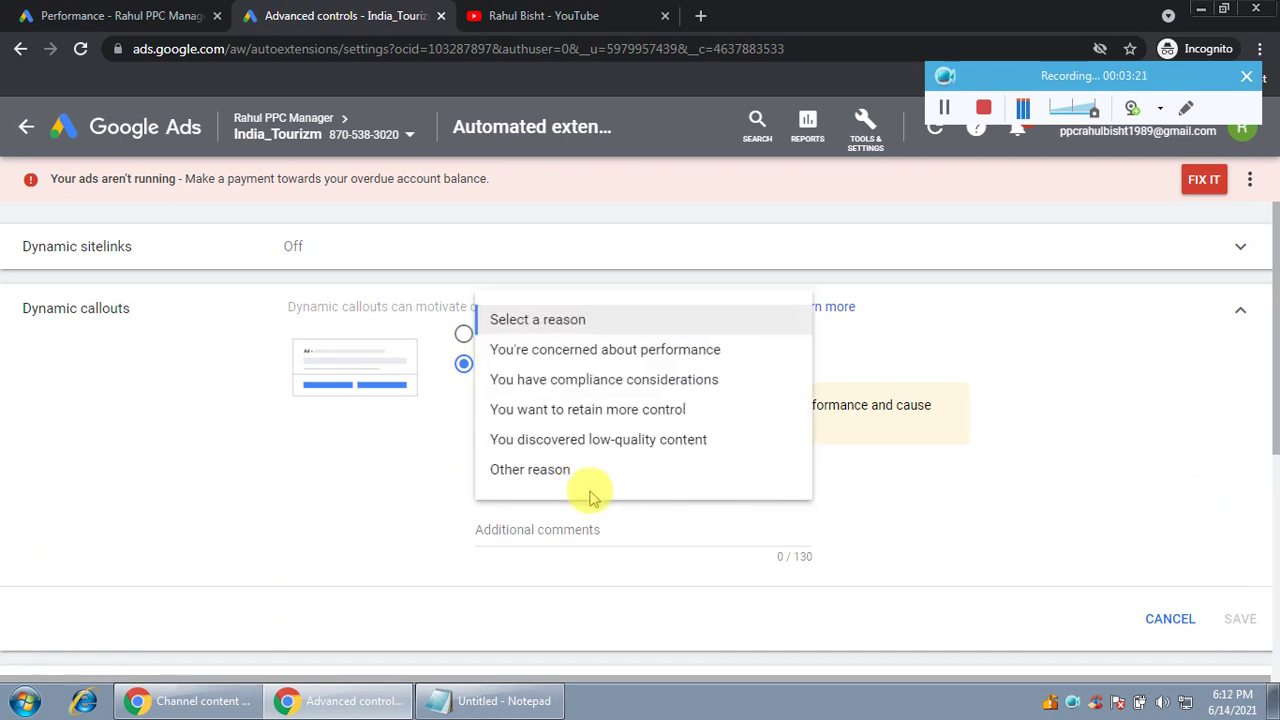
click(560, 472)
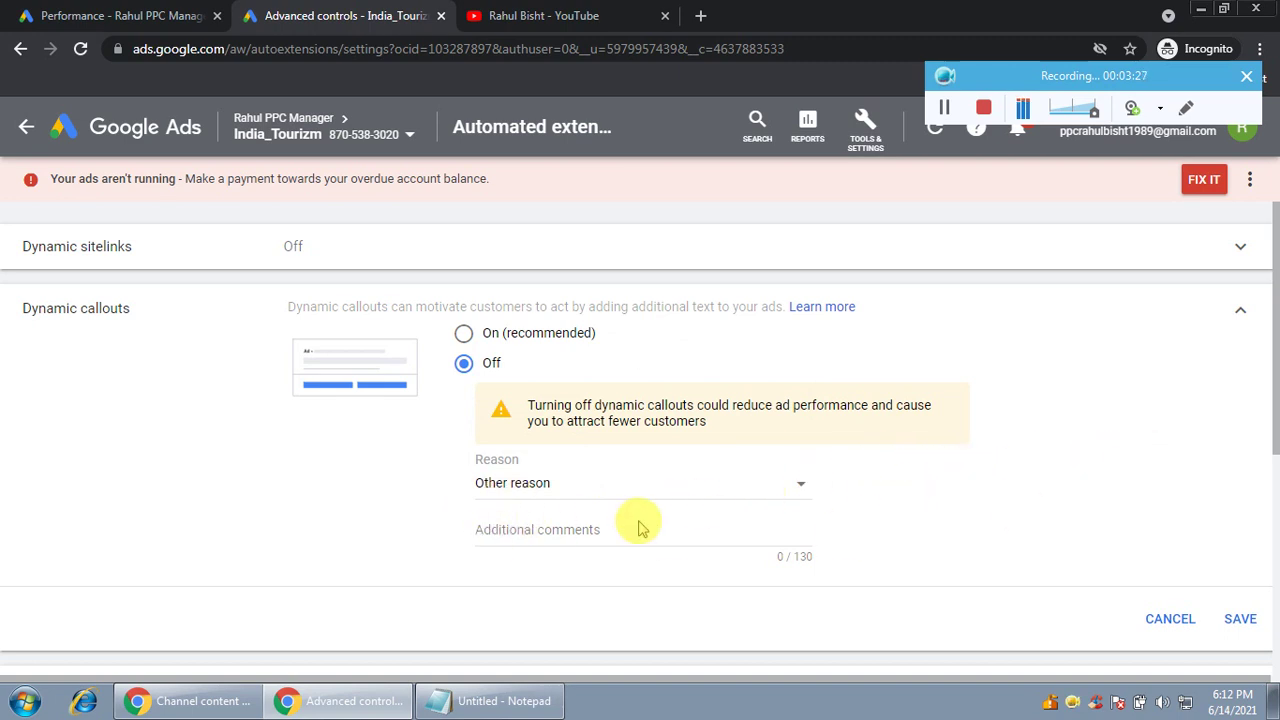
click(1240, 618)
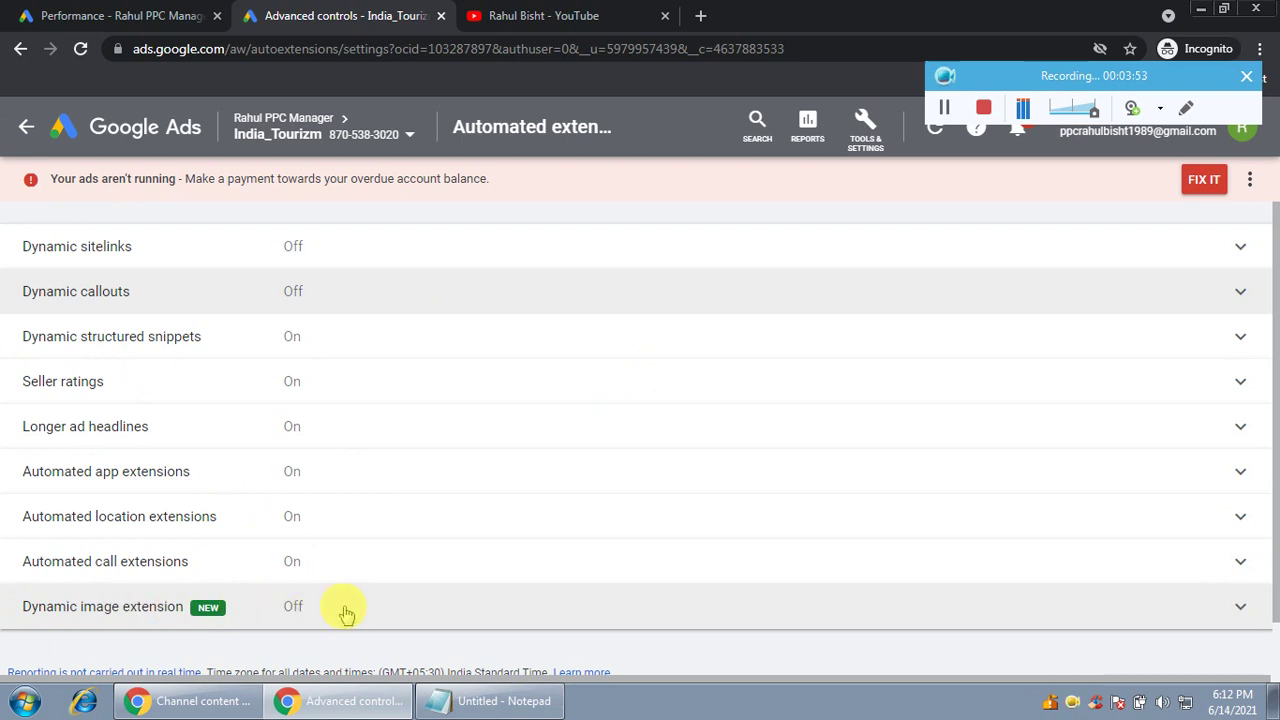
Step: Leave the automated extensions settings and return to the Extensions summary
click(26, 126)
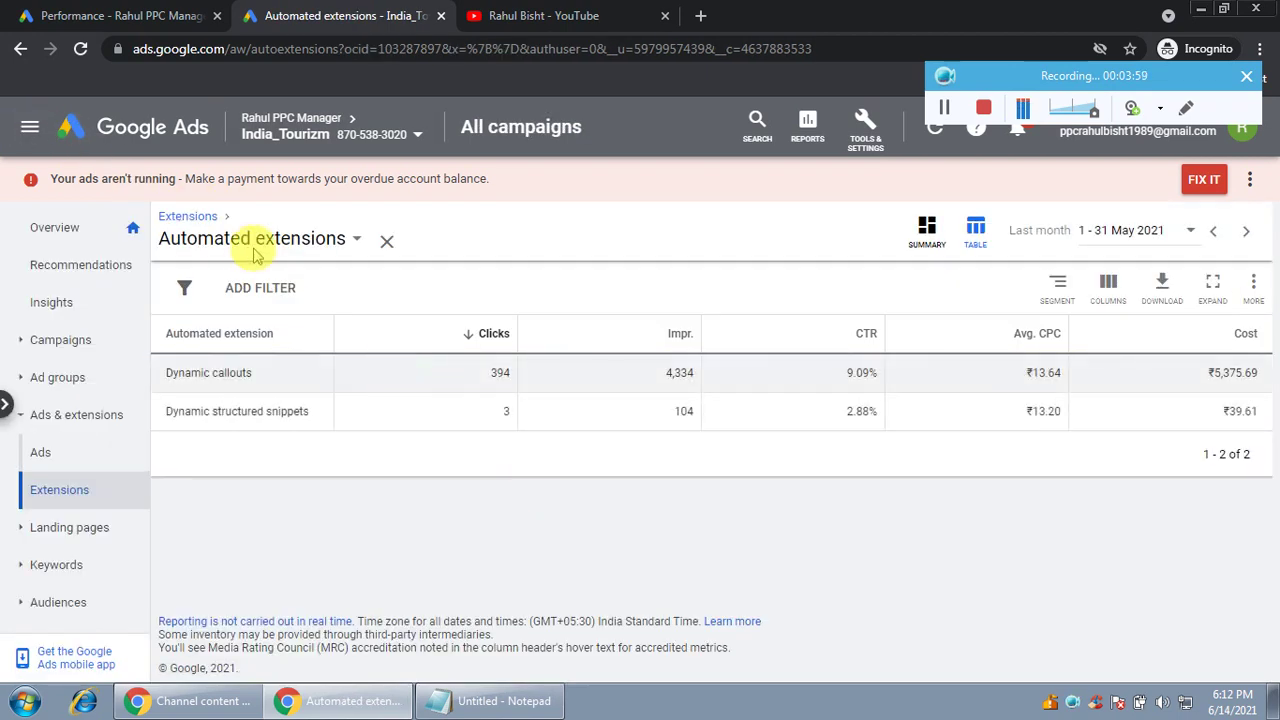
click(196, 219)
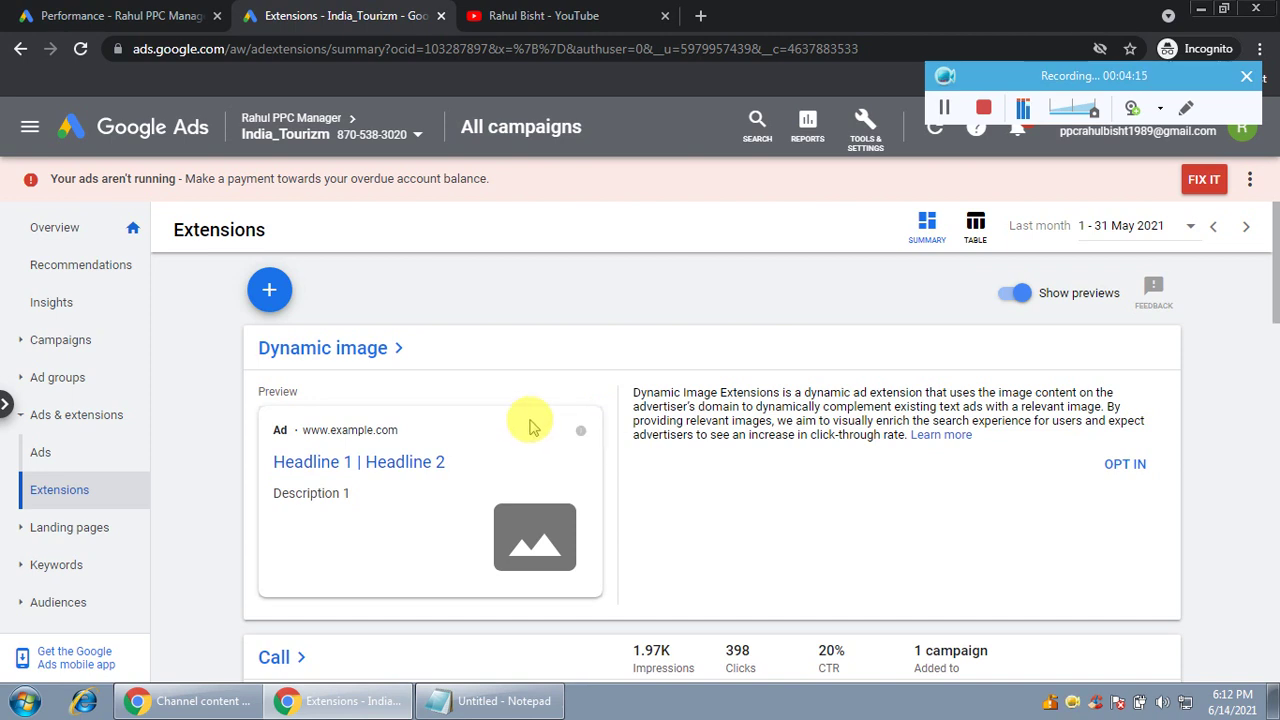
click(269, 294)
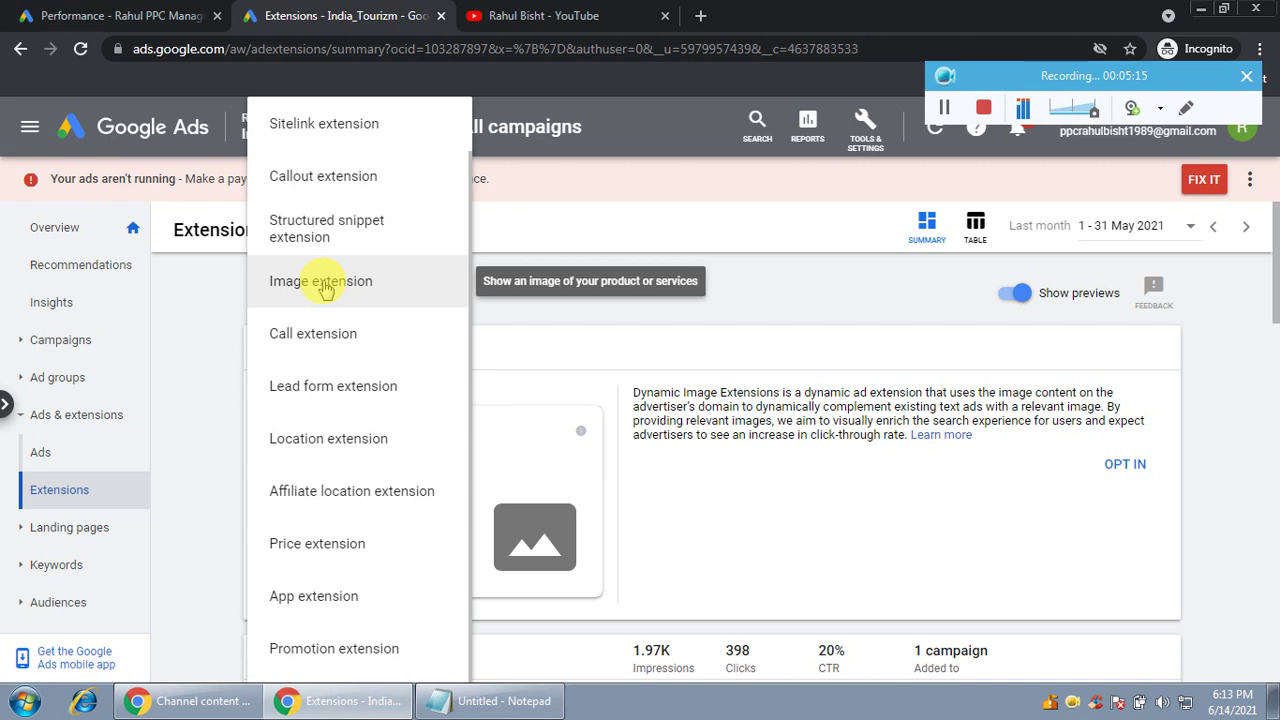
click(321, 283)
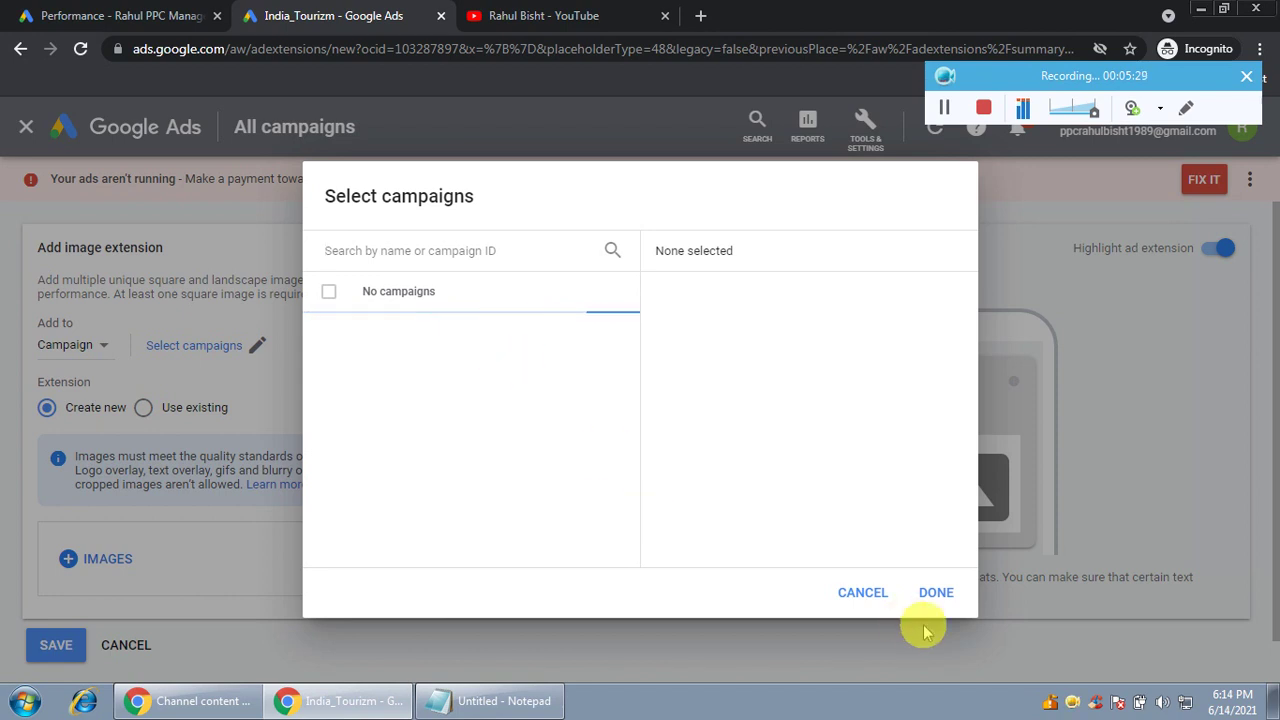
click(857, 592)
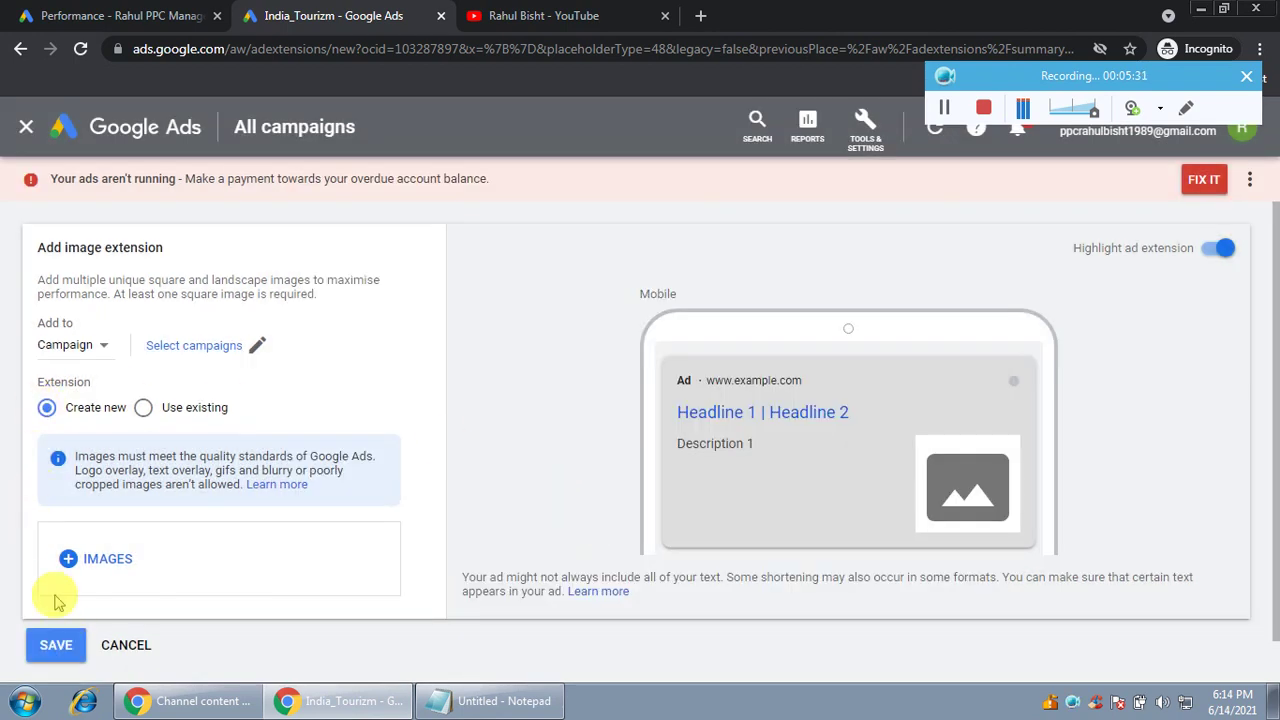
click(126, 646)
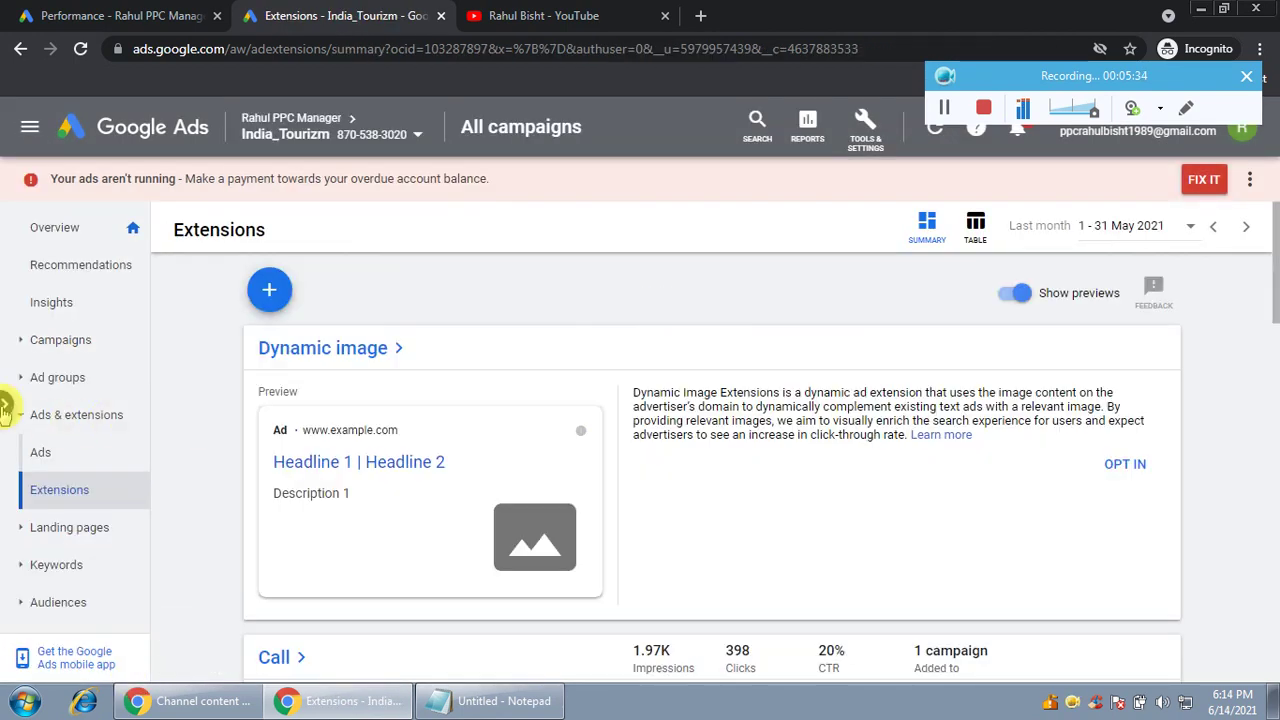
Step: Start a new image extension for the enabled search campaign
click(5, 410)
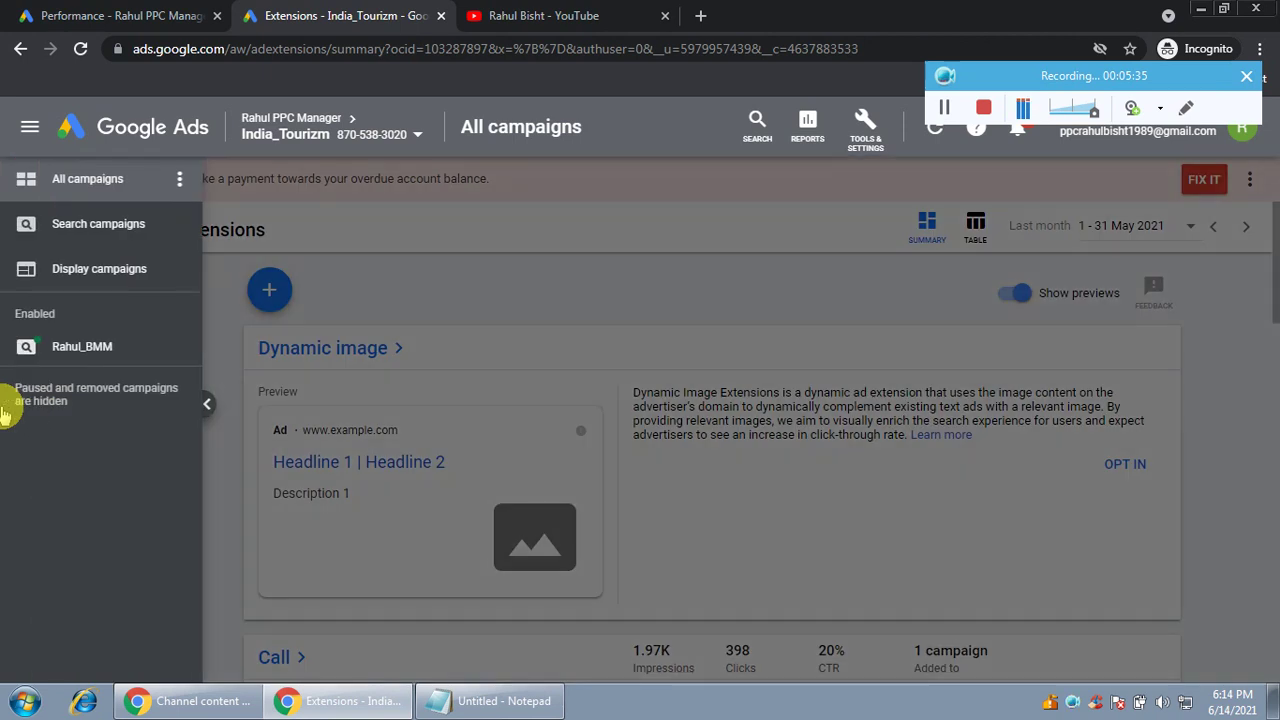
click(84, 350)
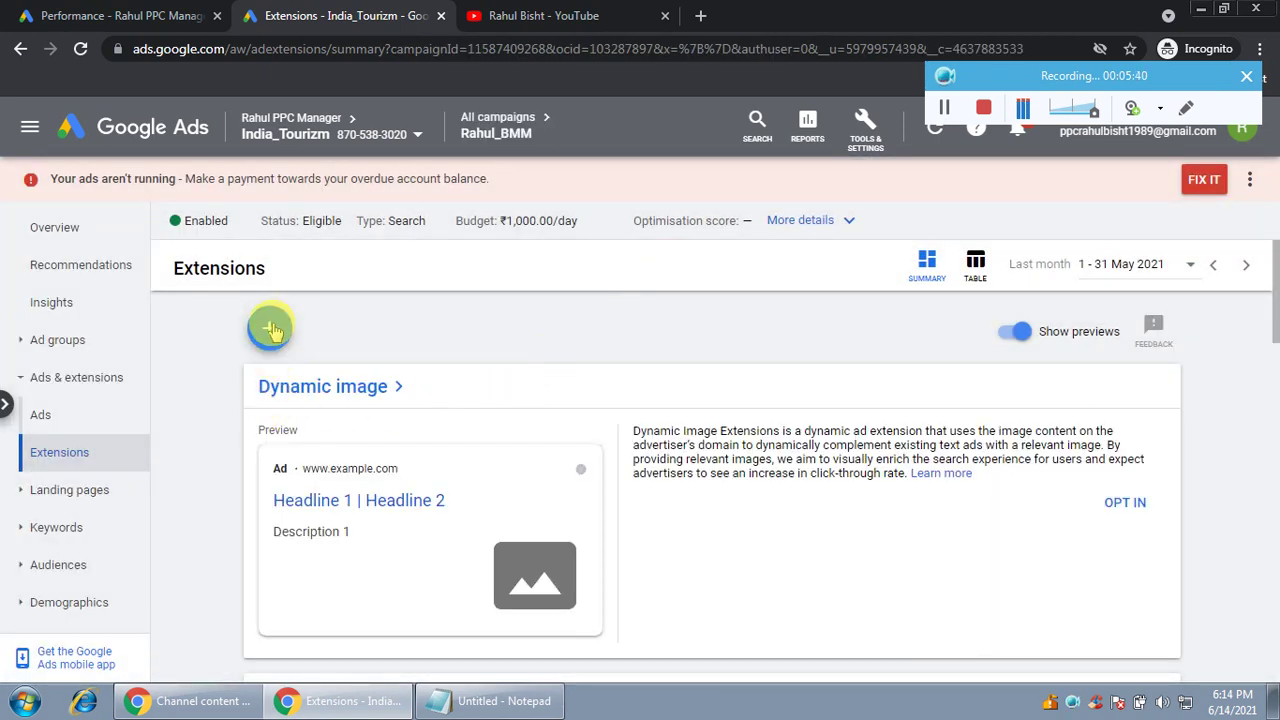
click(272, 330)
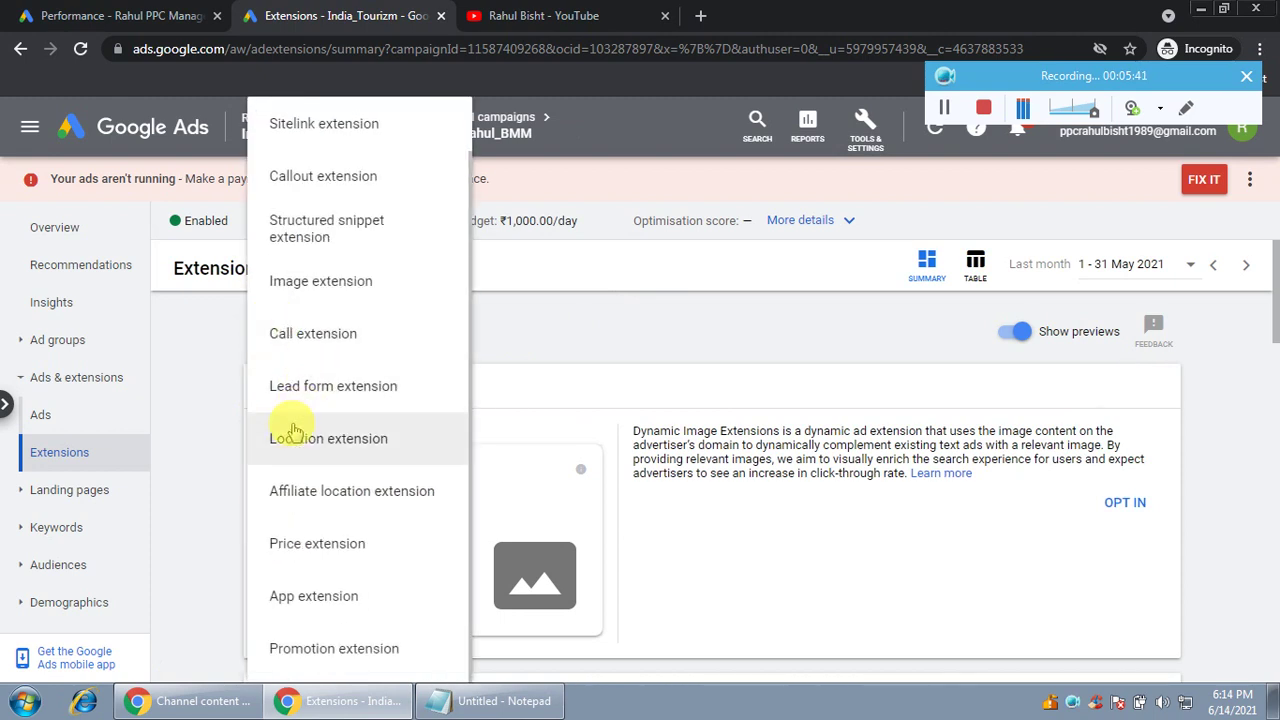
click(322, 290)
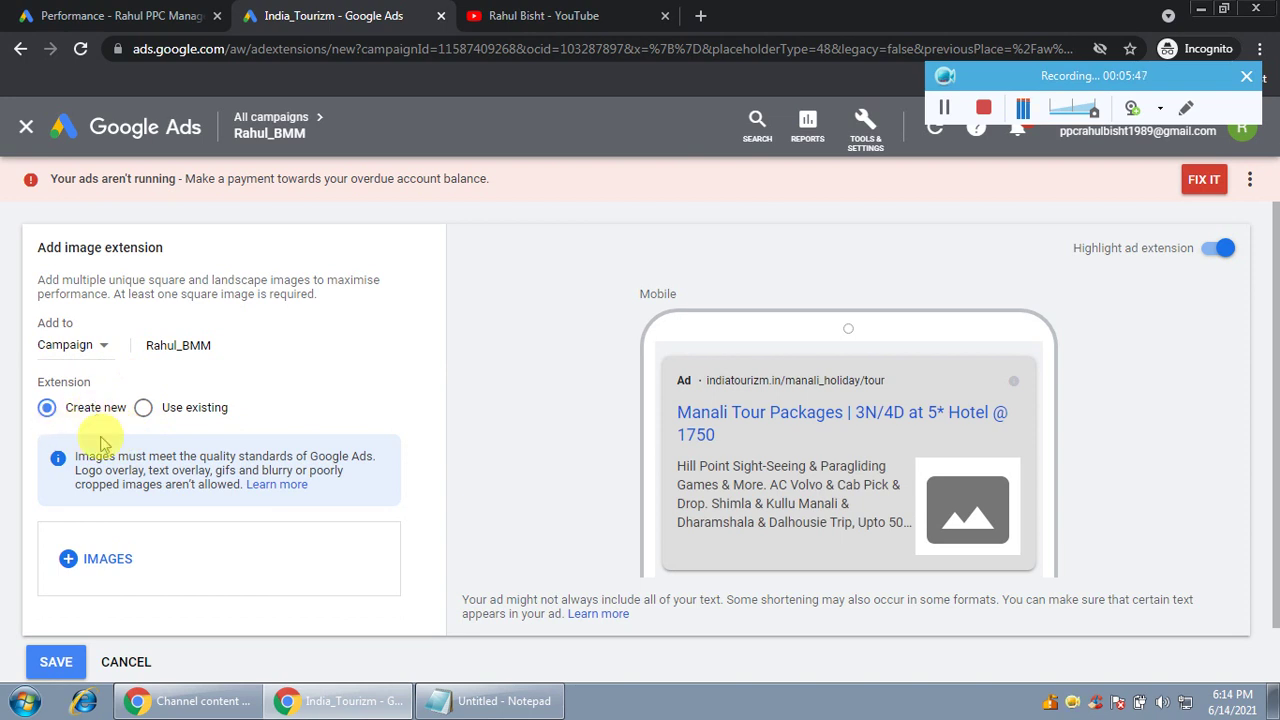
key(ctrl+plus)
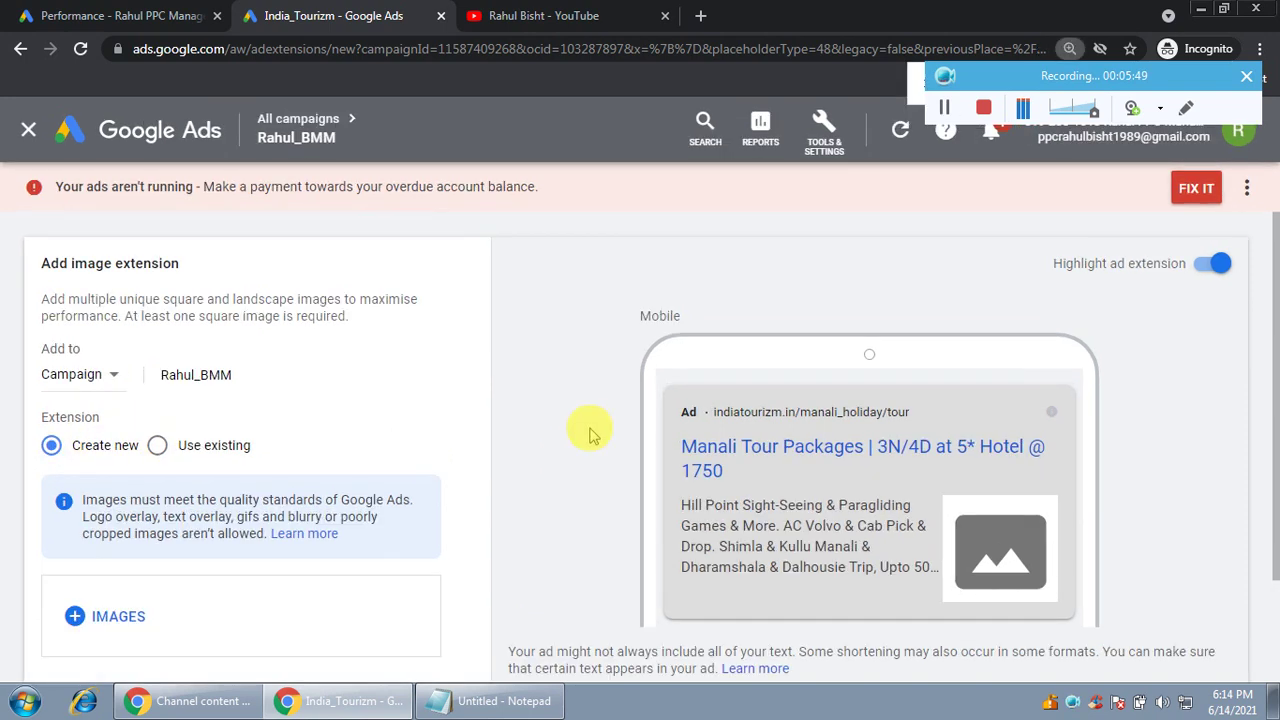
Step: Open the image selection for the new extension and choose the website scan as the image source
scroll(590, 432, down, 1)
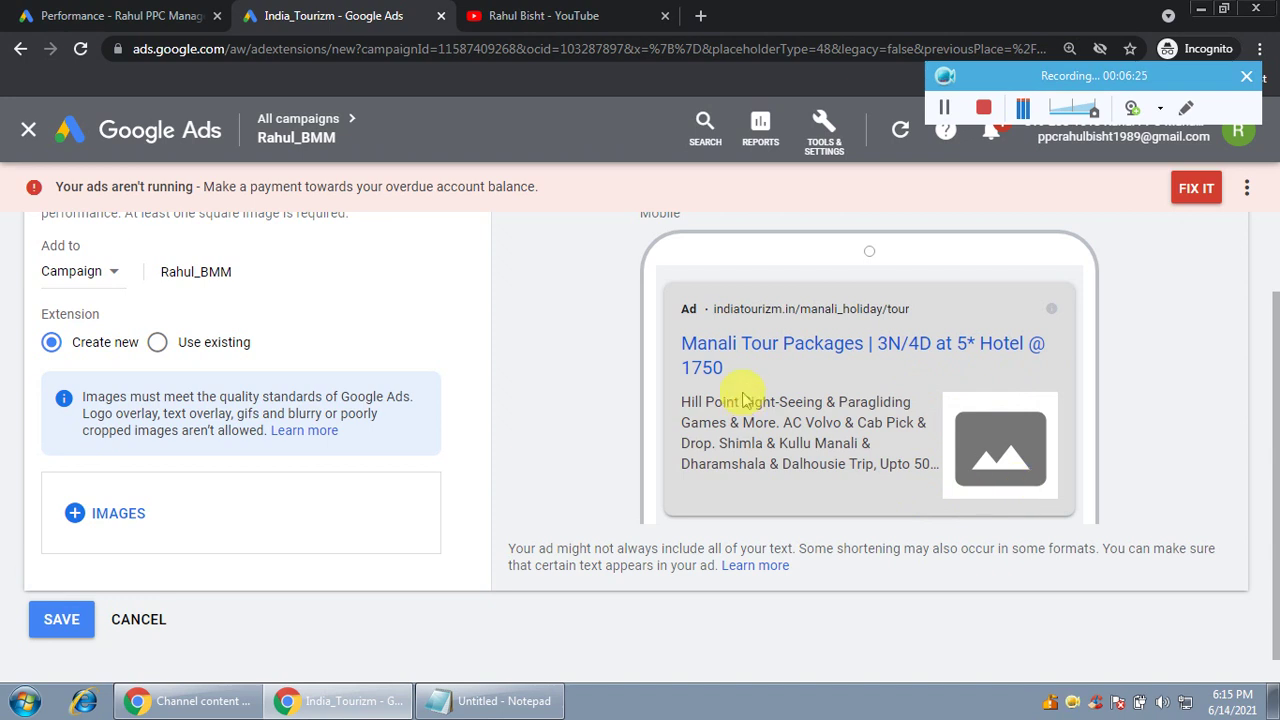
click(93, 517)
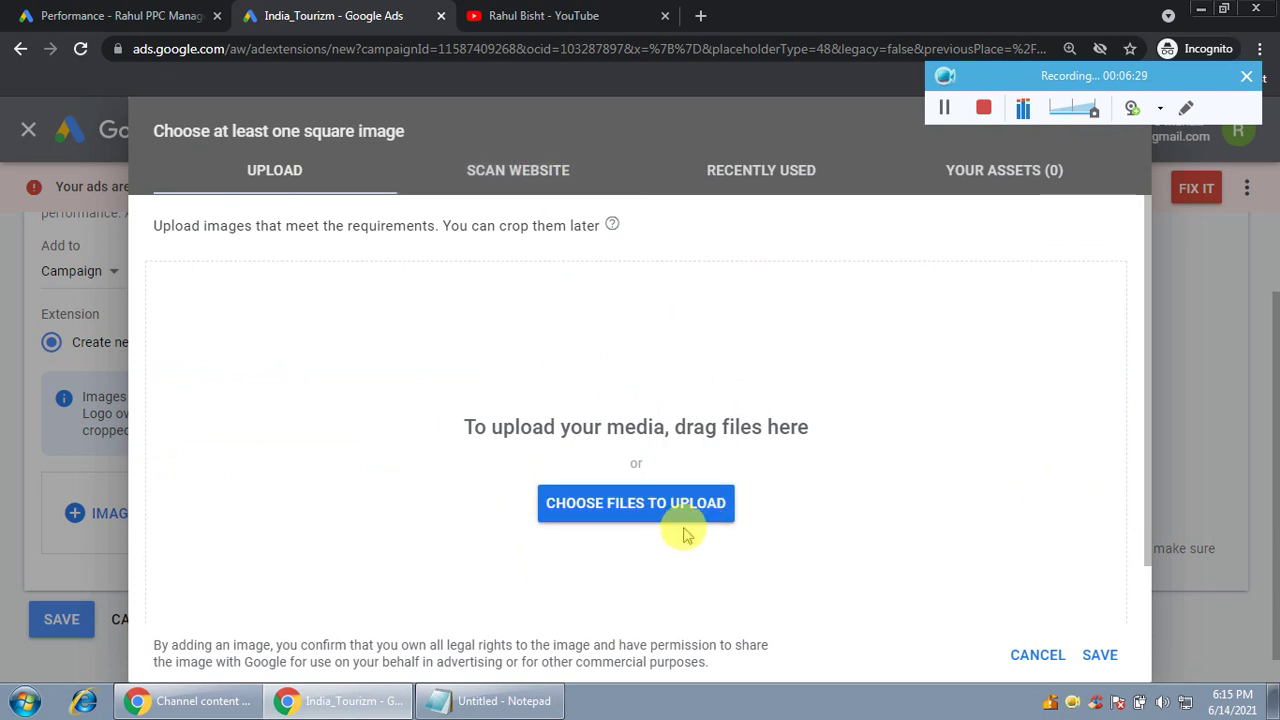
click(540, 174)
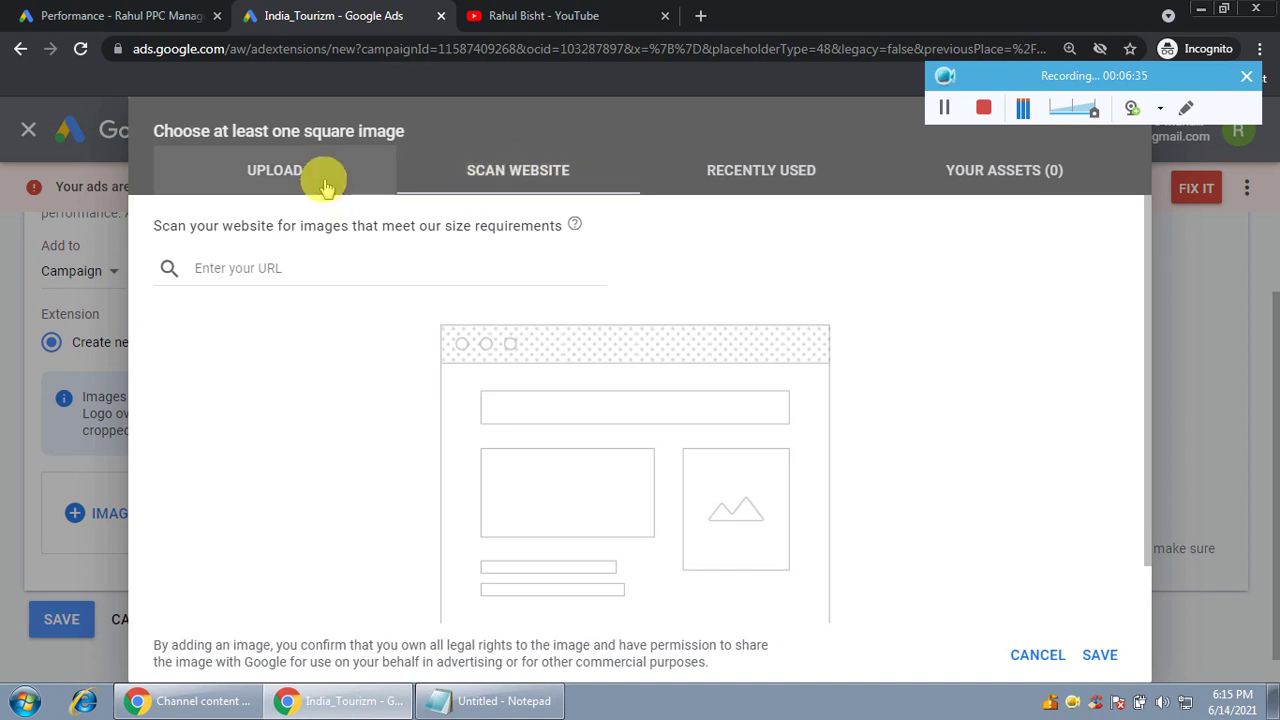
click(274, 167)
click(540, 170)
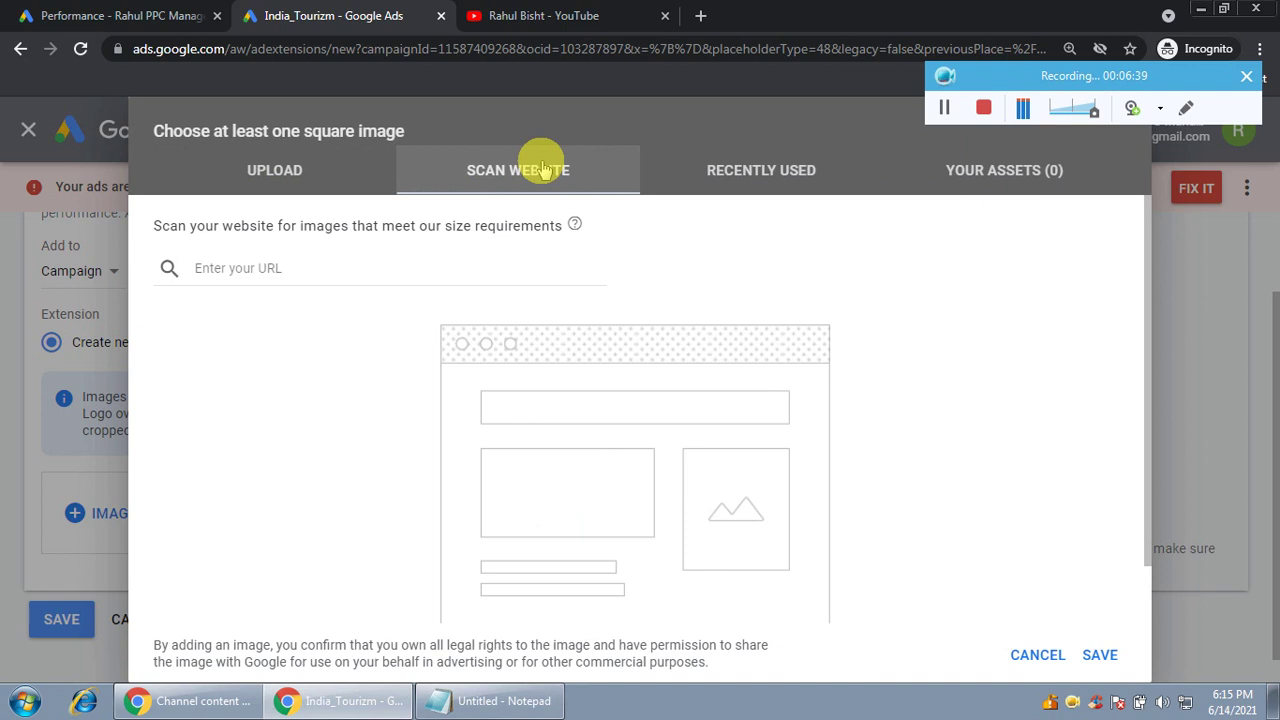
Step: Examine the size and quality requirements for landscape and square extension images
click(576, 228)
click(576, 228)
click(576, 228)
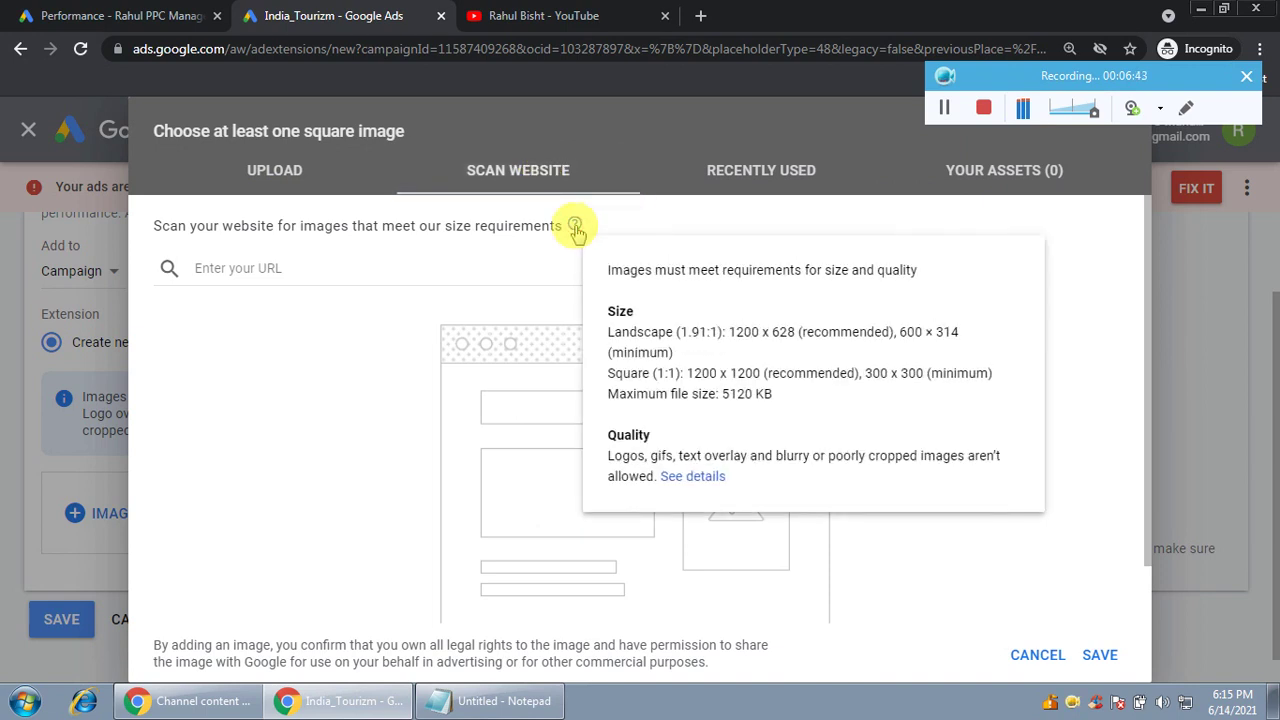
drag(609, 334, 650, 373)
double_click(632, 334)
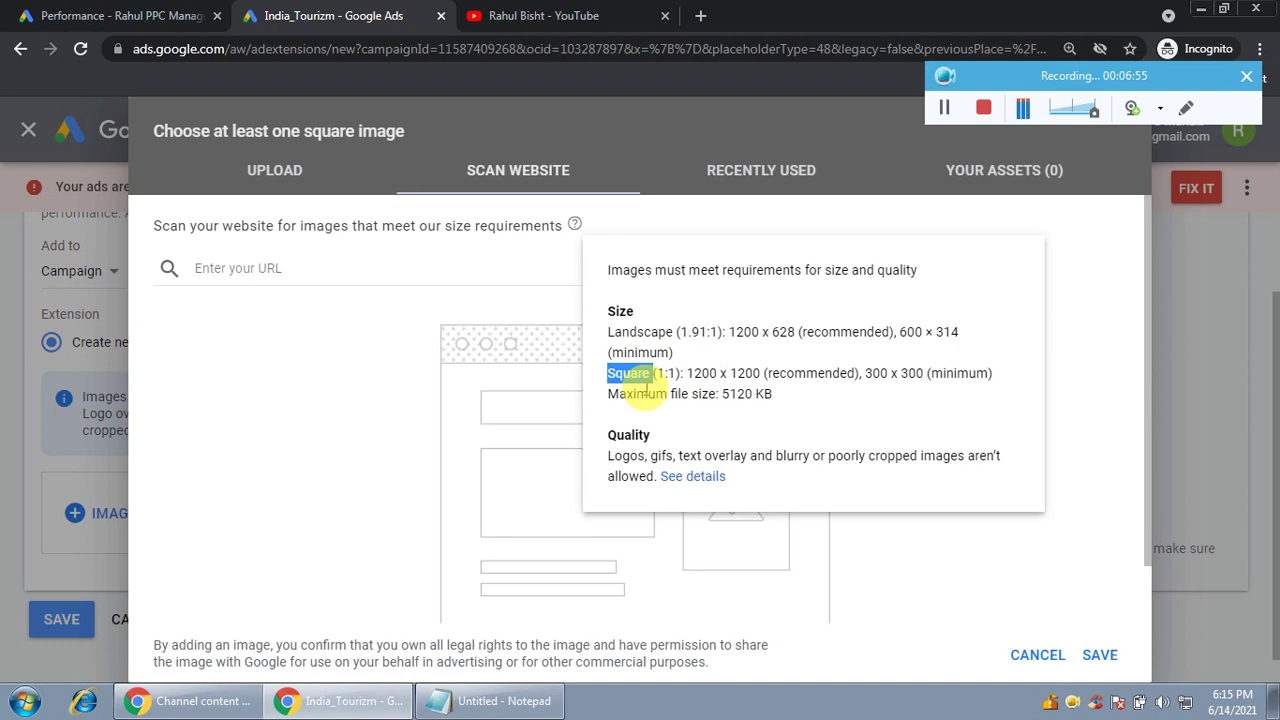
drag(729, 332, 796, 331)
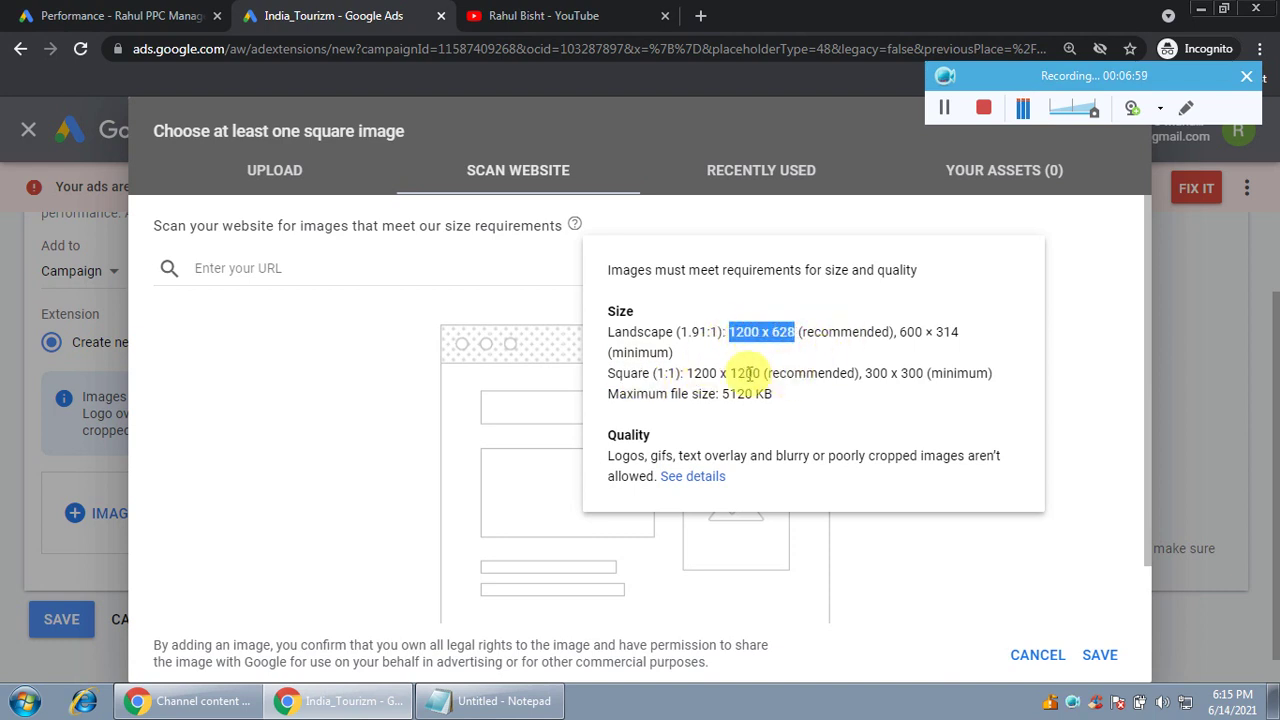
Step: Check the recommended square image size and the file upload source, and leave the image selection without adding an image
drag(685, 373, 761, 372)
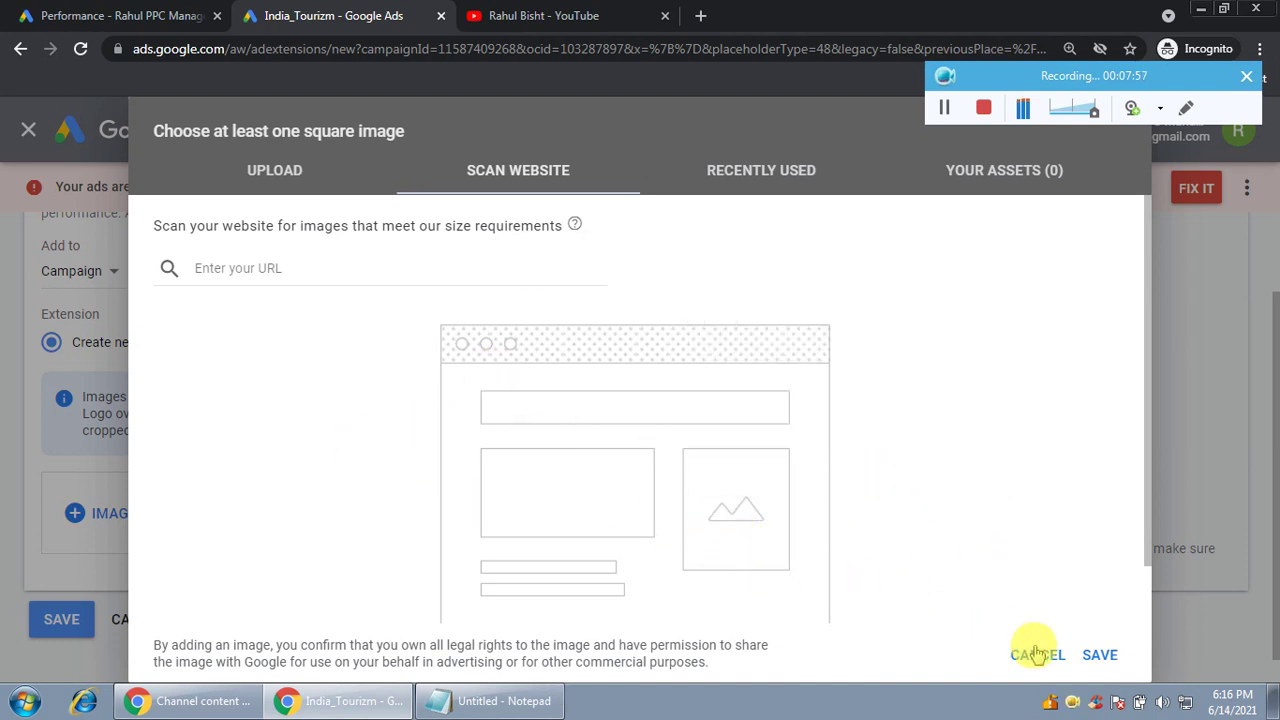
click(280, 167)
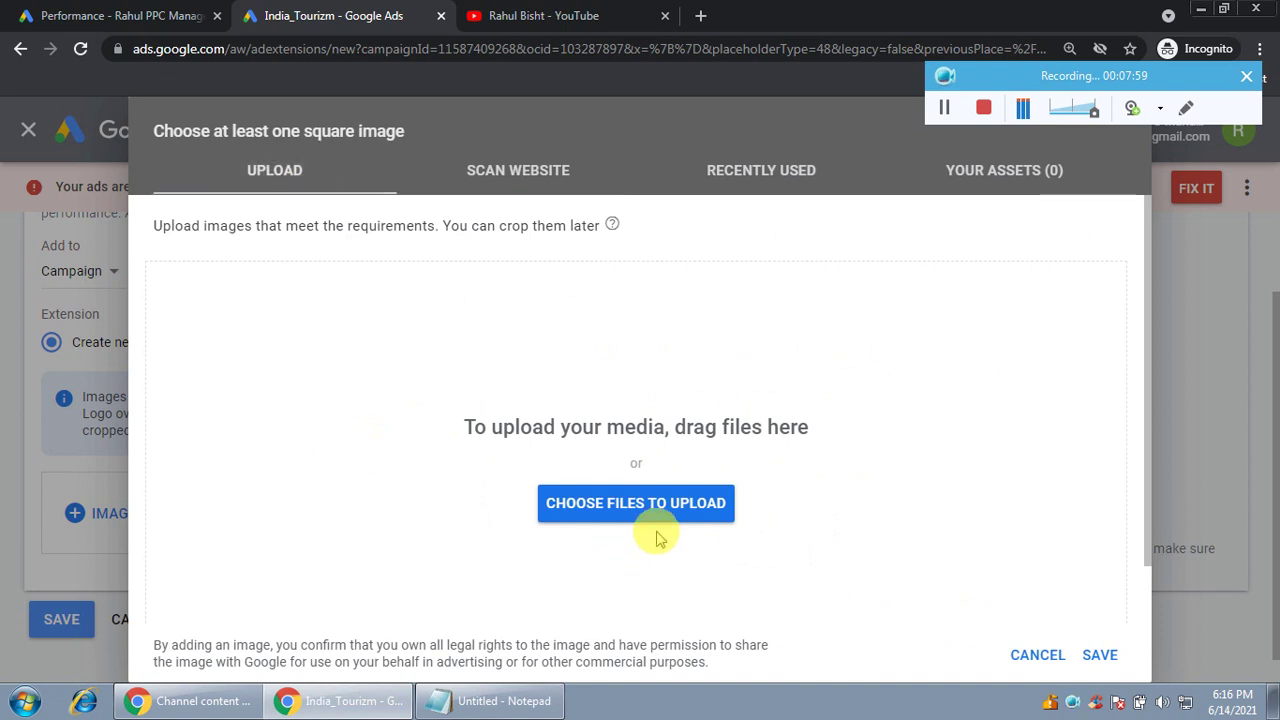
click(1037, 656)
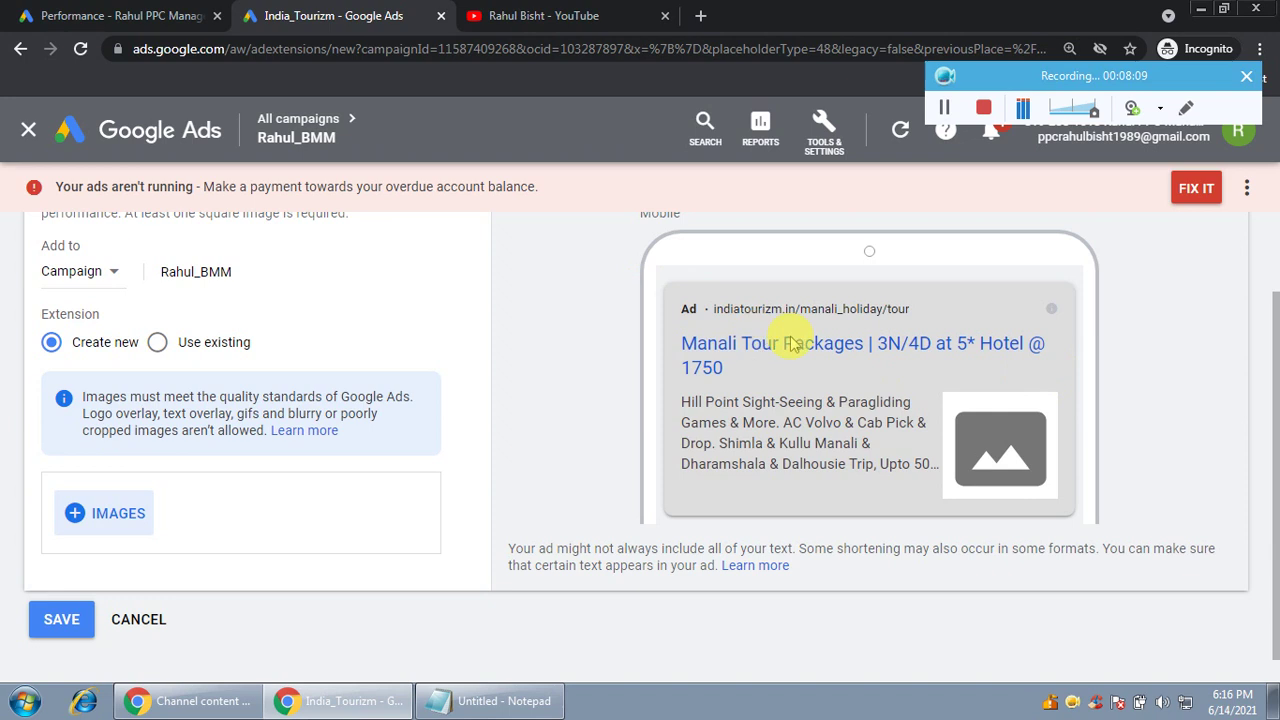
Step: Examine the mobile ad preview for the image extension and cancel the new extension without saving
scroll(1199, 450, up, 1)
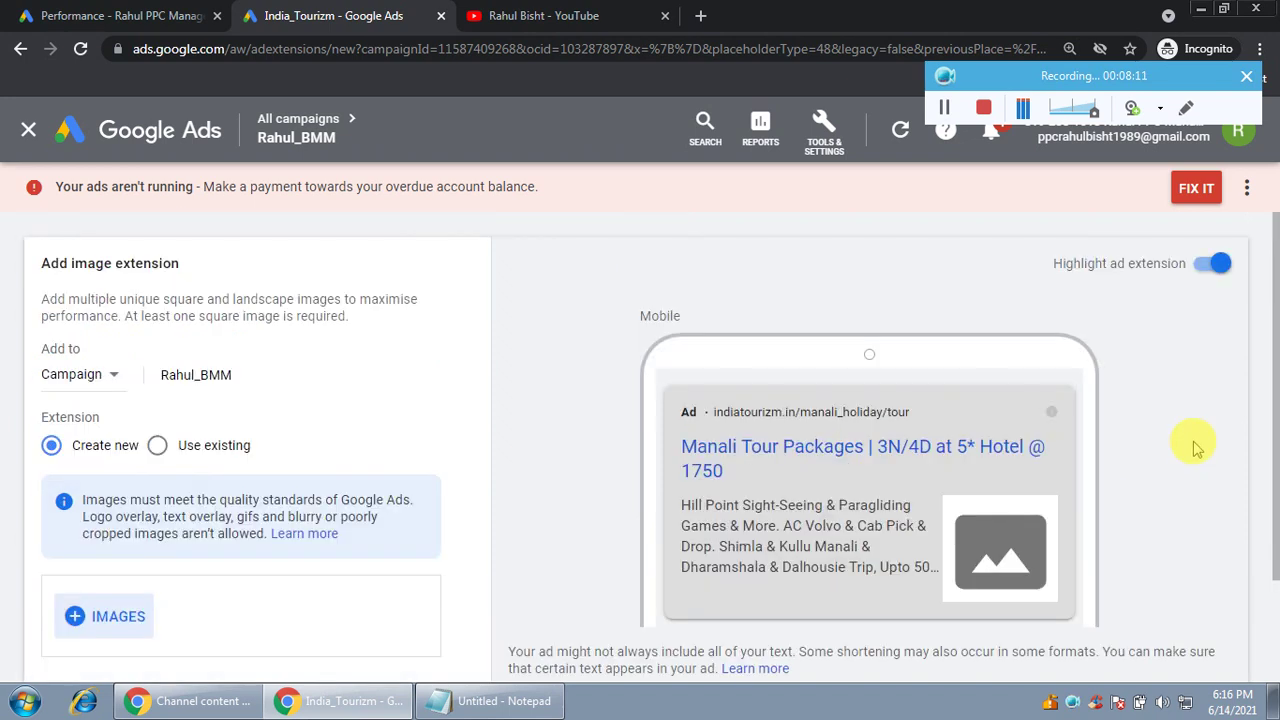
drag(641, 316, 684, 315)
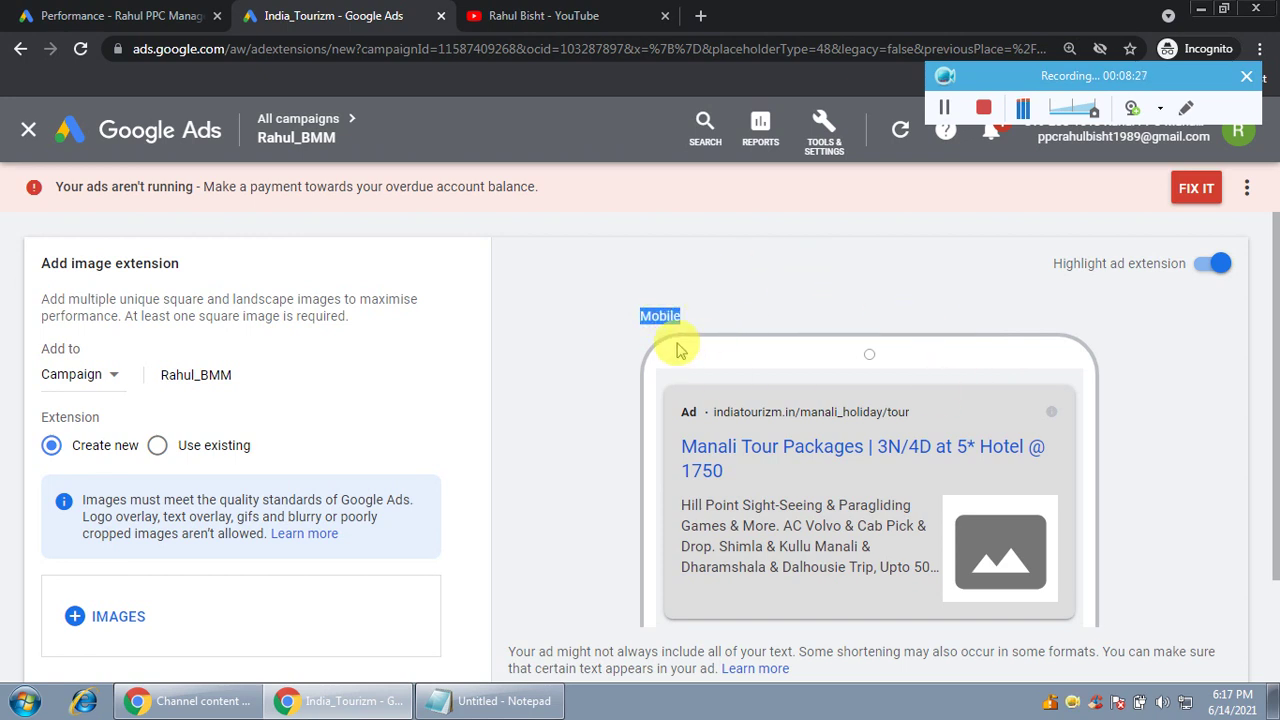
click(626, 346)
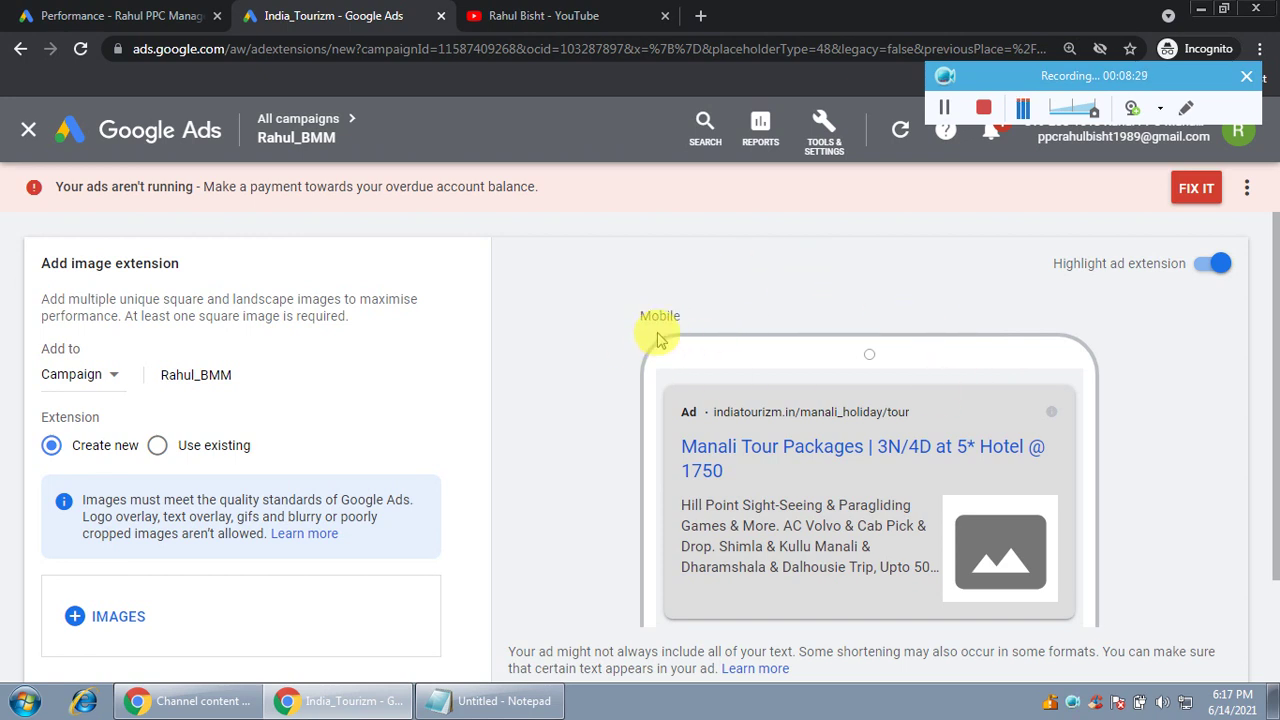
scroll(463, 391, down, 2)
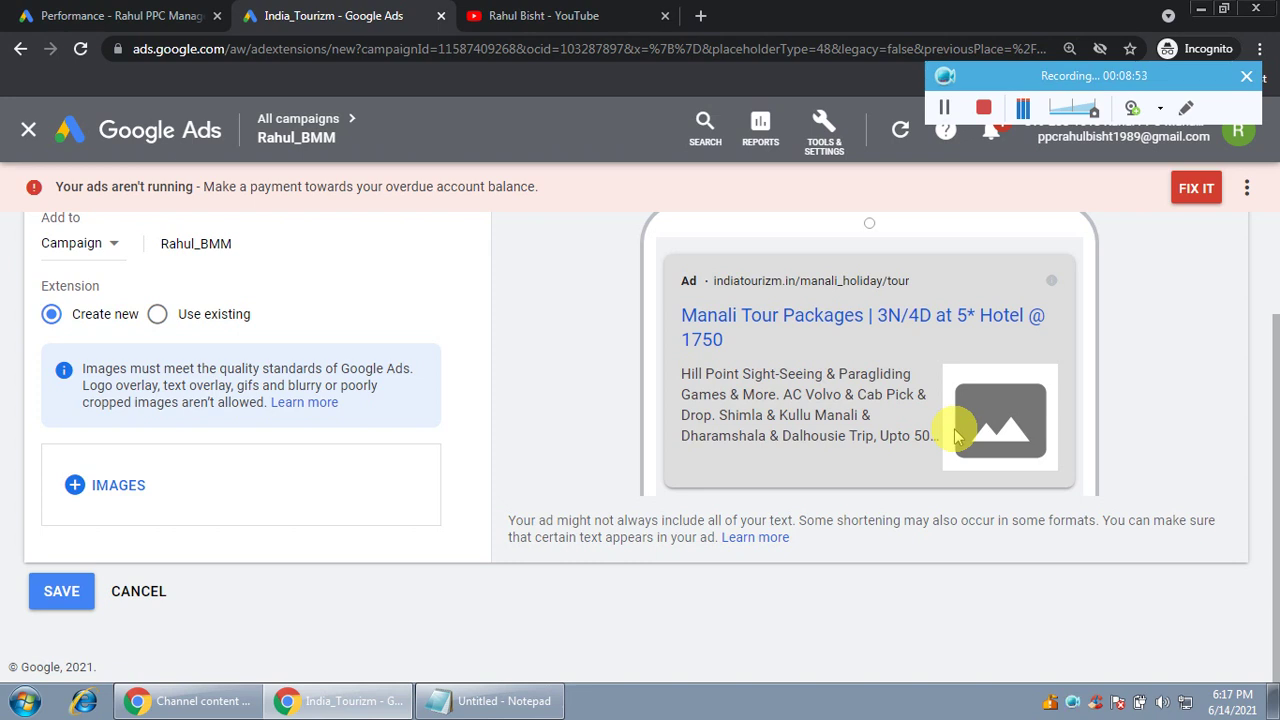
click(155, 595)
Step: Review the topic notes in Notepad and the uploaded videos on the YouTube channel page, ending on the notes
click(490, 701)
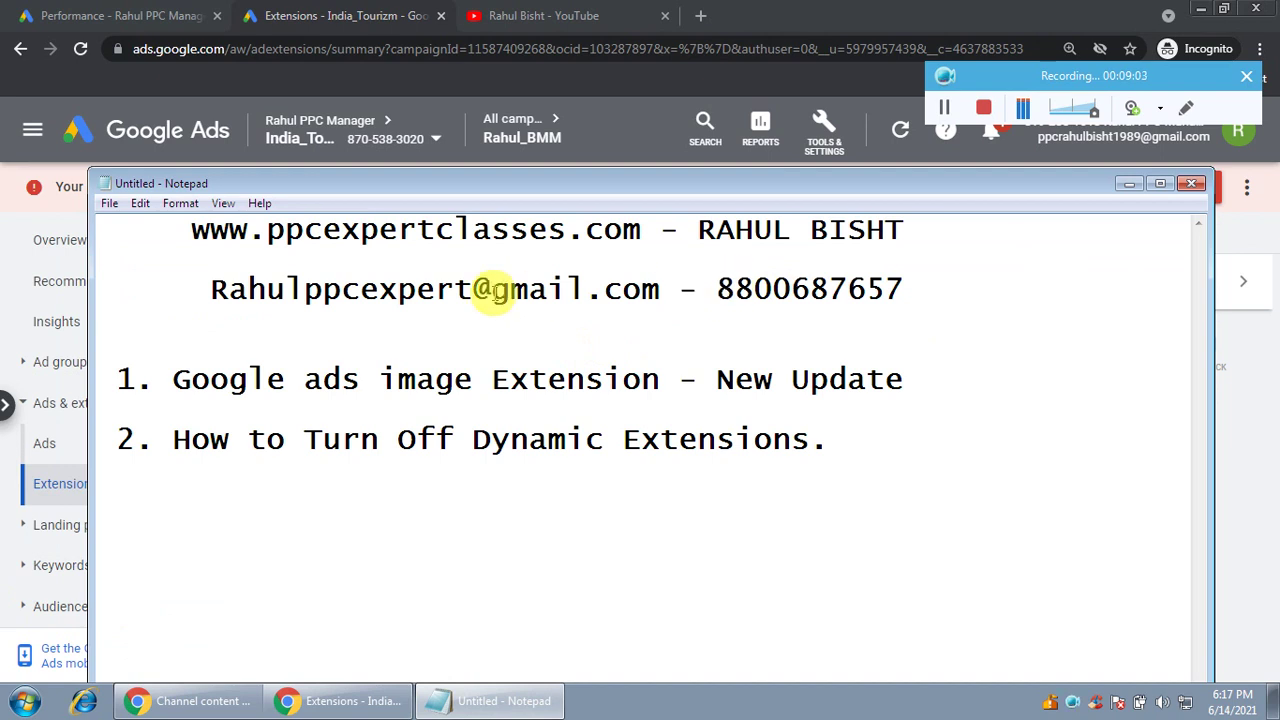
click(578, 13)
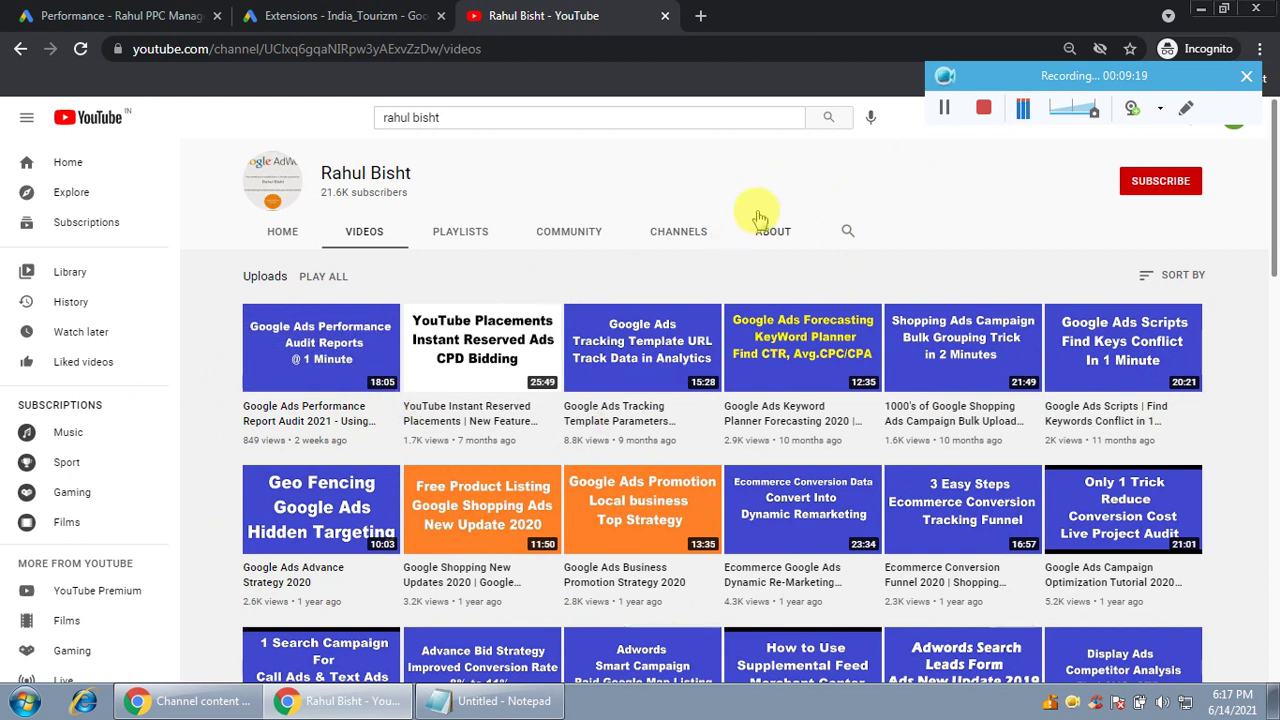
click(510, 706)
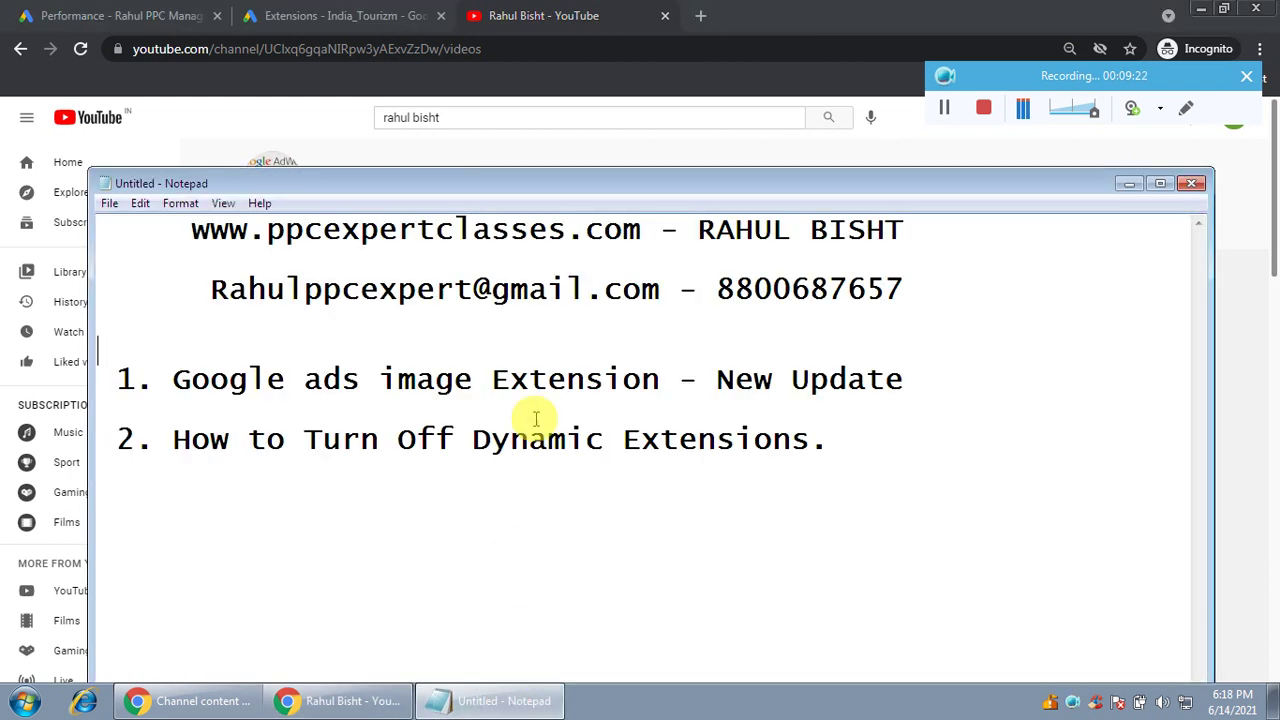
click(594, 380)
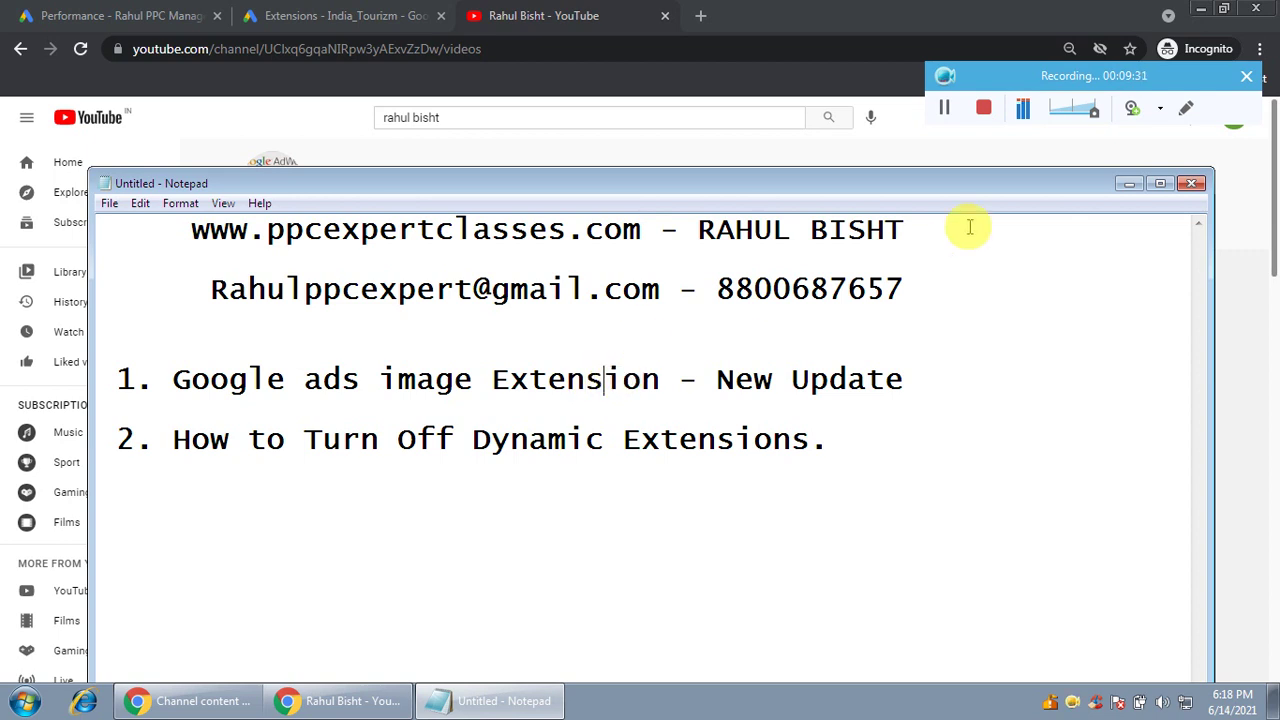